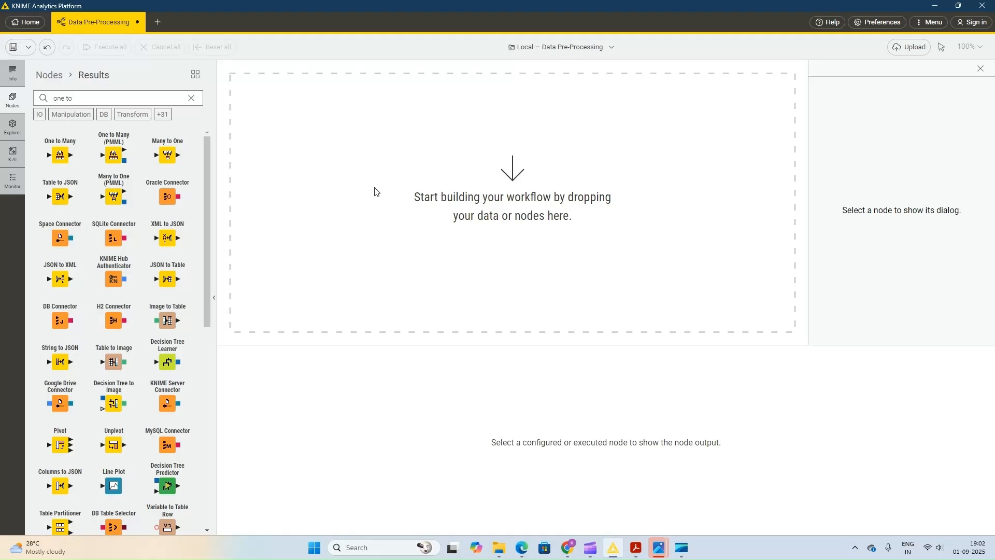
- Search the node repository for csv and add a CSV Reader node to the empty workflow
{"action": "left_click", "coordinate": [190, 99]}
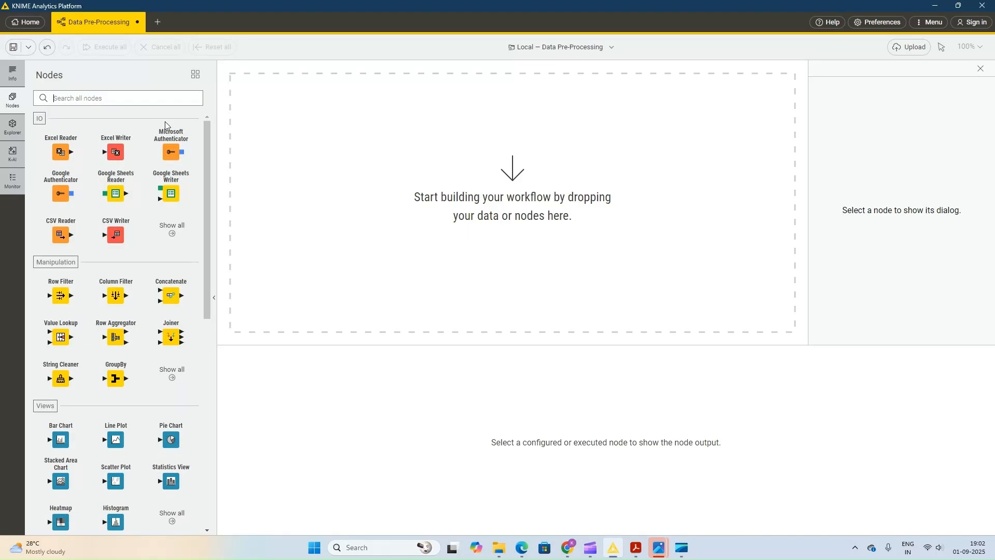
{"action": "type", "text": "cv"}
{"action": "key", "text": "BackSpace"}
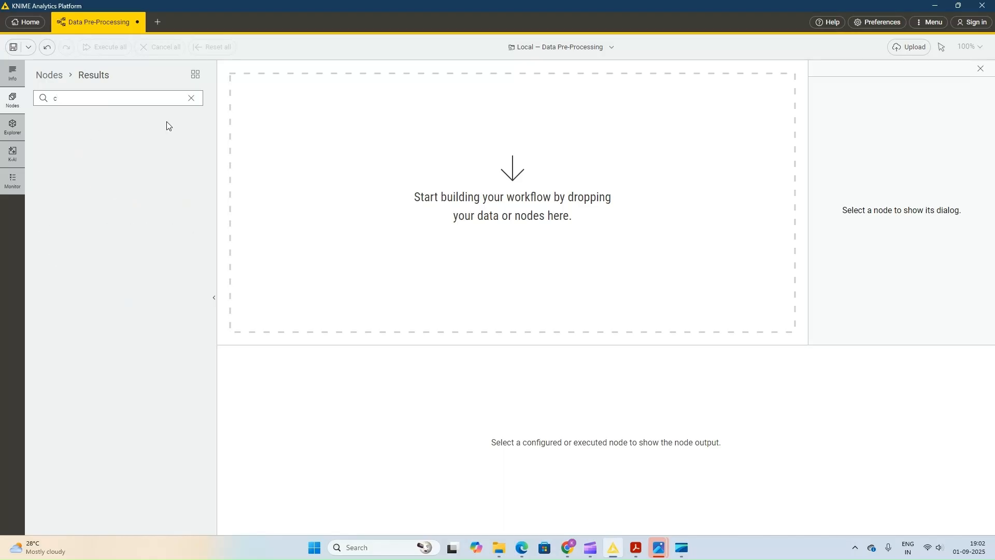
{"action": "type", "text": "sv"}
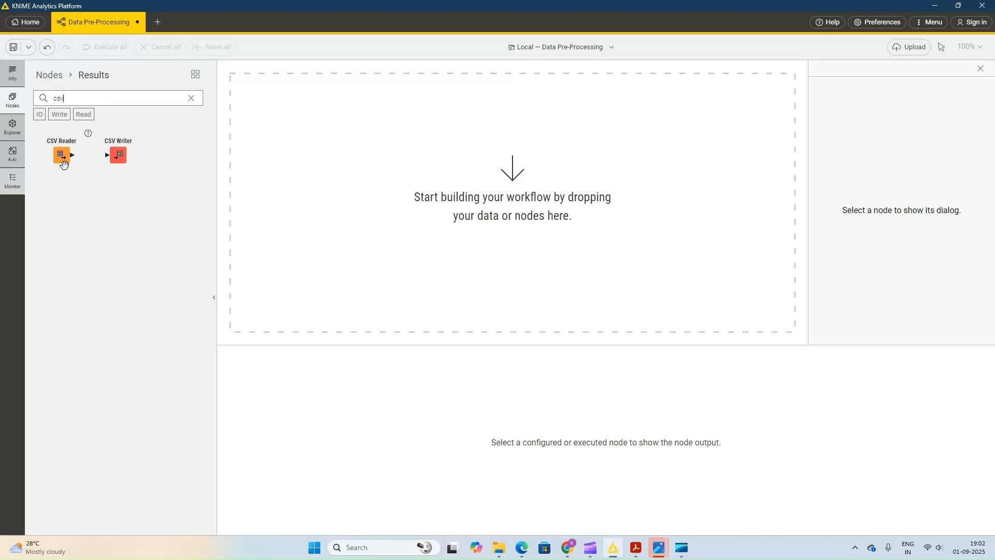
{"action": "left_click_drag", "start_coordinate": [66, 153], "coordinate": [377, 185]}
{"action": "left_click", "coordinate": [413, 184]}
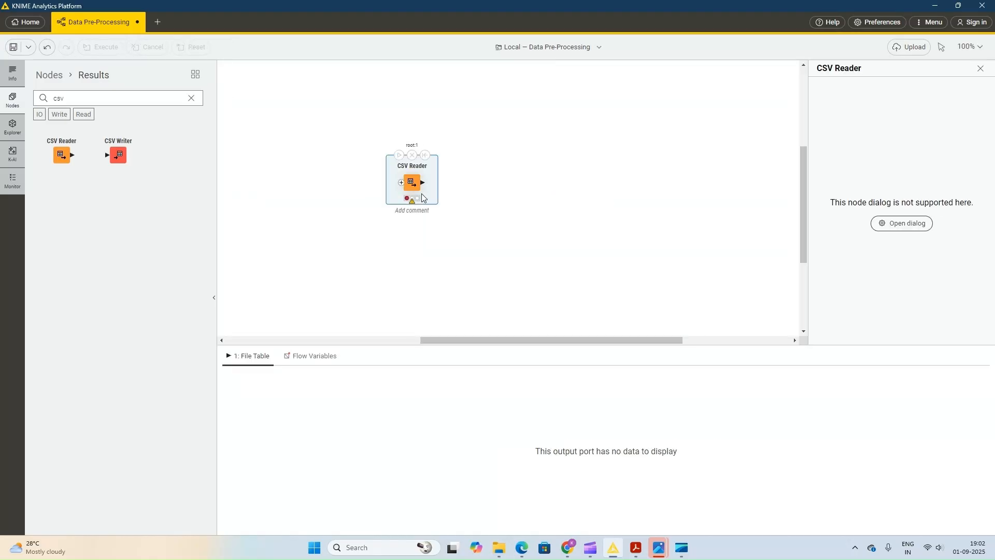
- Configure the CSV Reader to read auto-mpg.csv from the Downloads folder and apply the settings
{"action": "right_click", "coordinate": [414, 183]}
{"action": "left_click", "coordinate": [443, 192]}
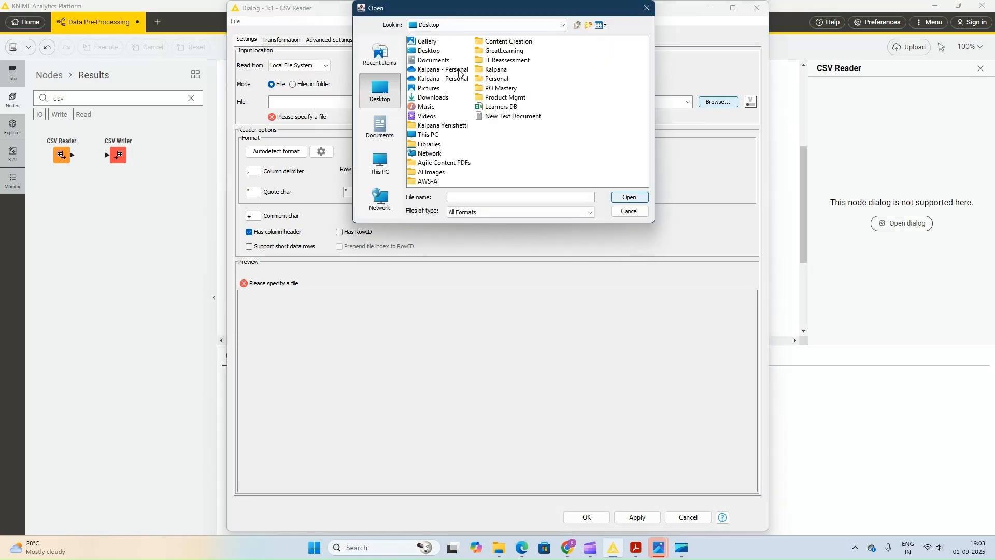
{"action": "double_click", "coordinate": [433, 98]}
{"action": "double_click", "coordinate": [432, 70]}
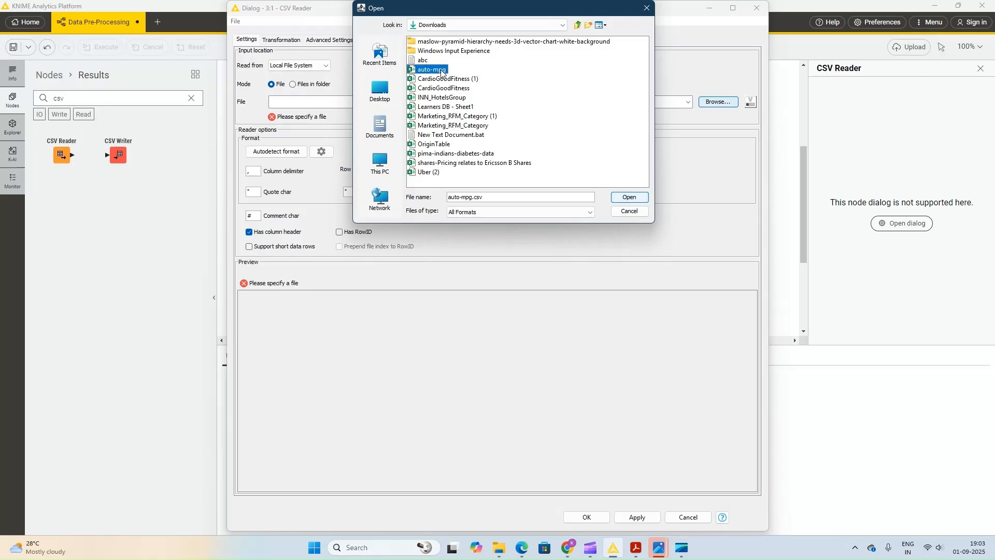
{"action": "left_click", "coordinate": [637, 516]}
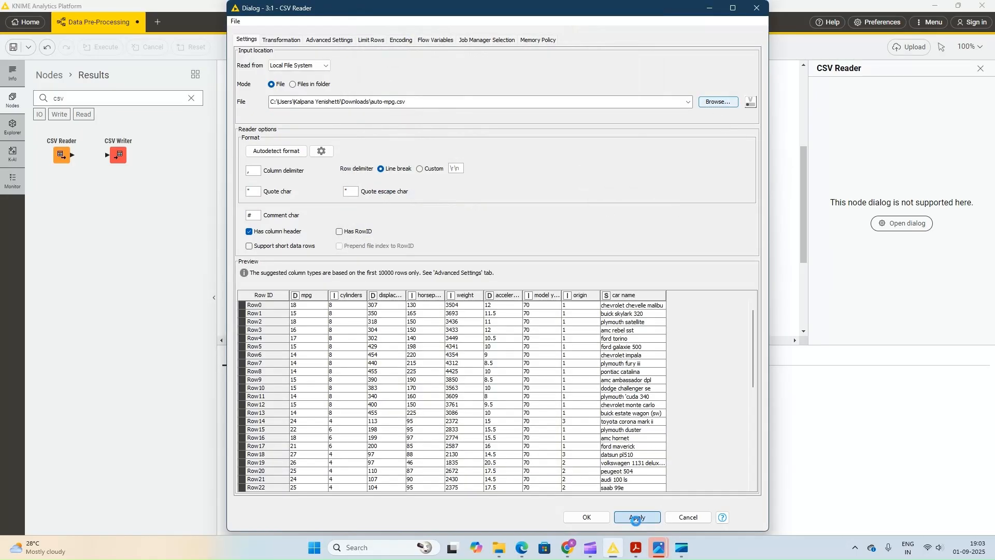
{"action": "left_click", "coordinate": [586, 517]}
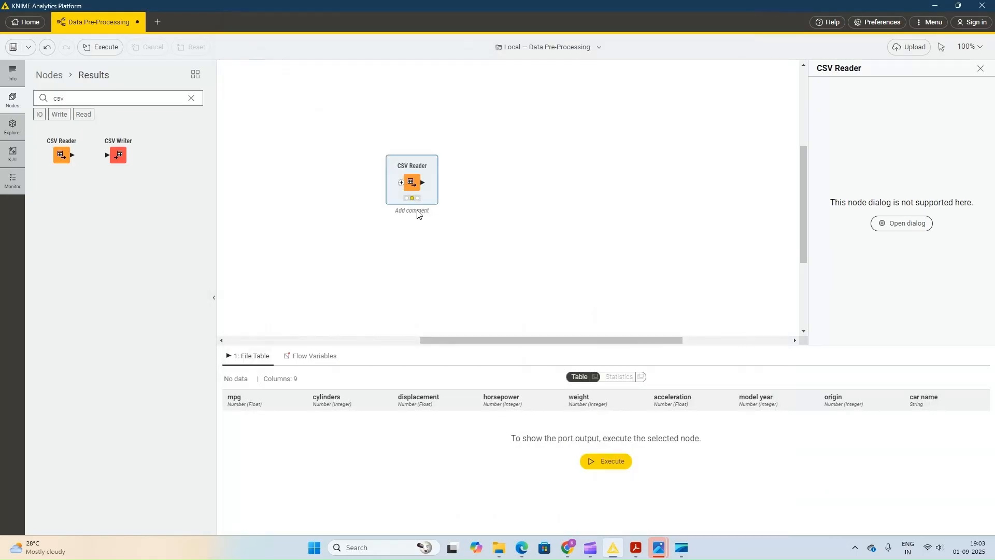
- Execute the CSV Reader and examine the column statistics and table rows of its output
{"action": "right_click", "coordinate": [412, 182]}
{"action": "left_click", "coordinate": [434, 202]}
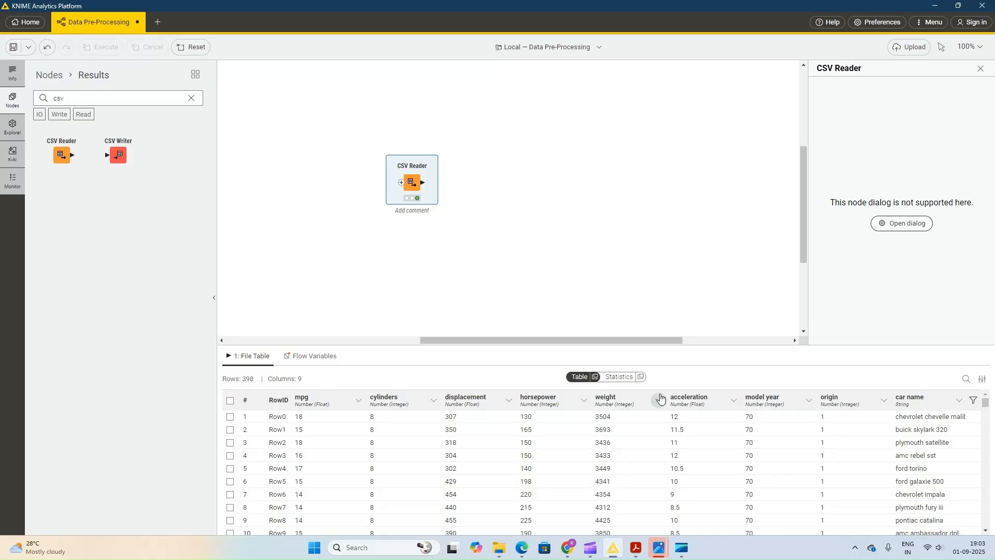
{"action": "left_click", "coordinate": [619, 377]}
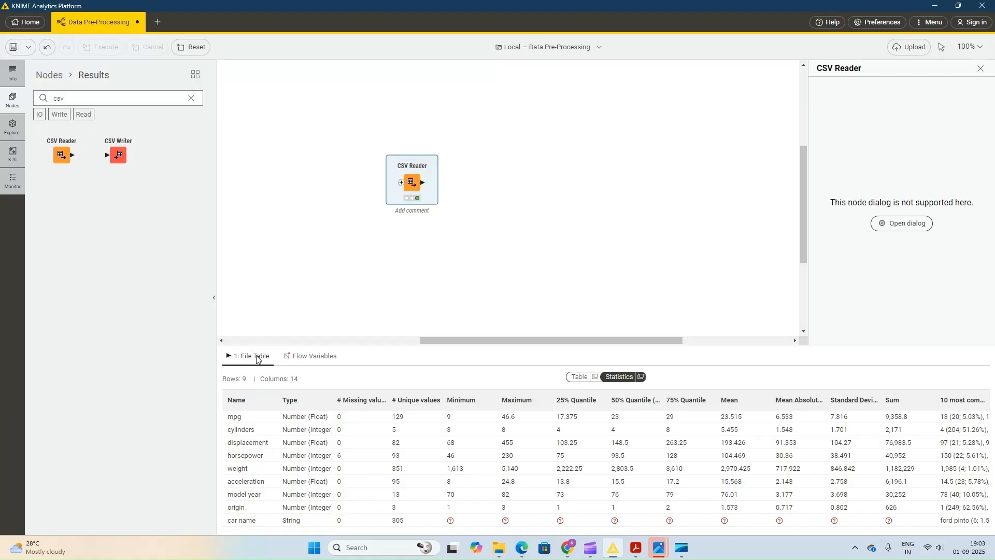
{"action": "left_click", "coordinate": [578, 379]}
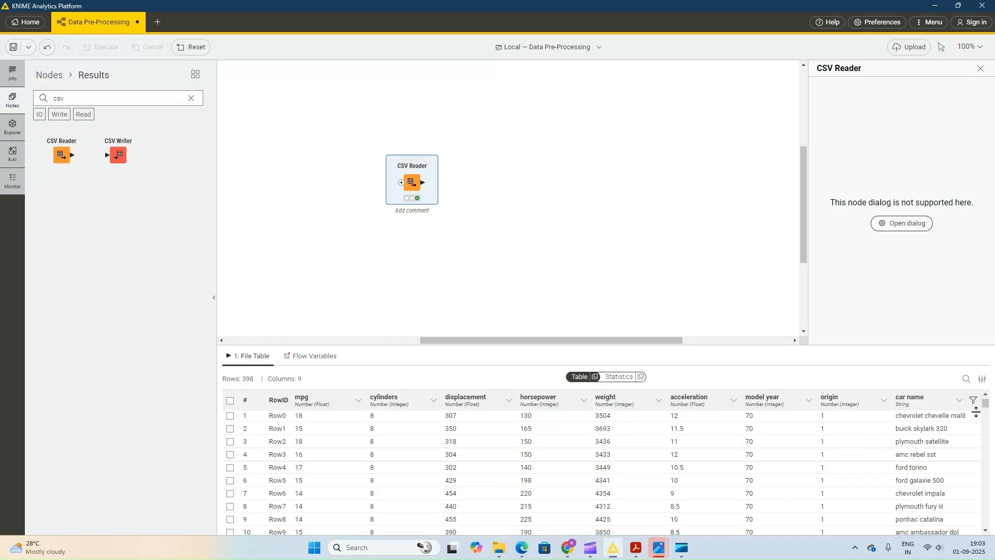
{"action": "scroll", "coordinate": [987, 420], "scroll_direction": "down", "scroll_amount": 5}
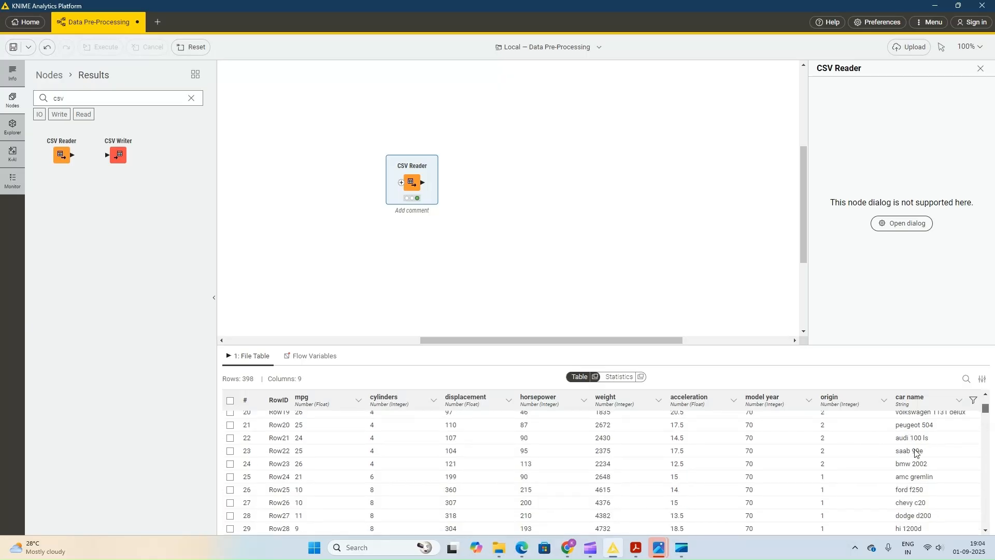
{"action": "scroll", "coordinate": [871, 474], "scroll_direction": "down", "scroll_amount": 9}
{"action": "scroll", "coordinate": [871, 473], "scroll_direction": "down", "scroll_amount": 1}
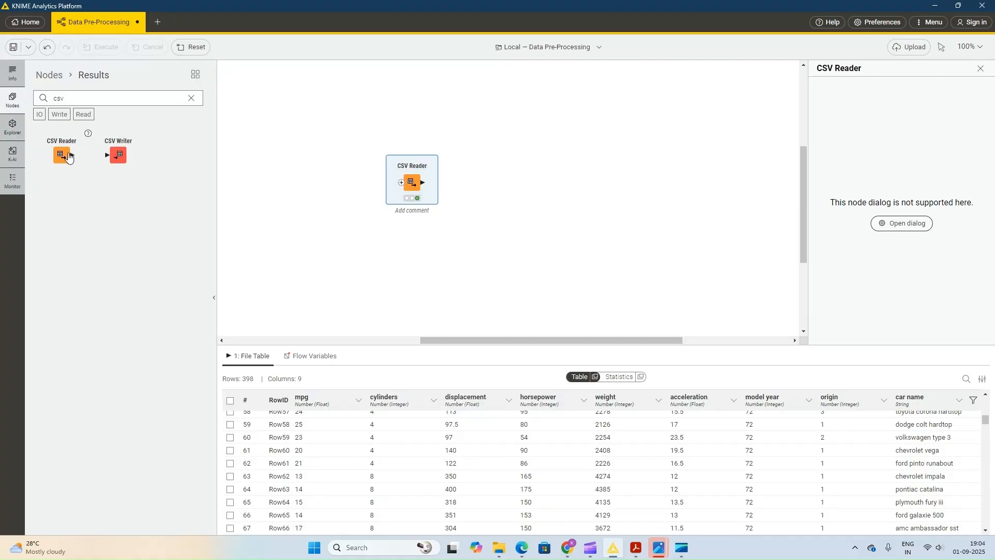
- Add a second CSV Reader node below the first one and open its configuration
{"action": "left_click_drag", "start_coordinate": [63, 156], "coordinate": [413, 258]}
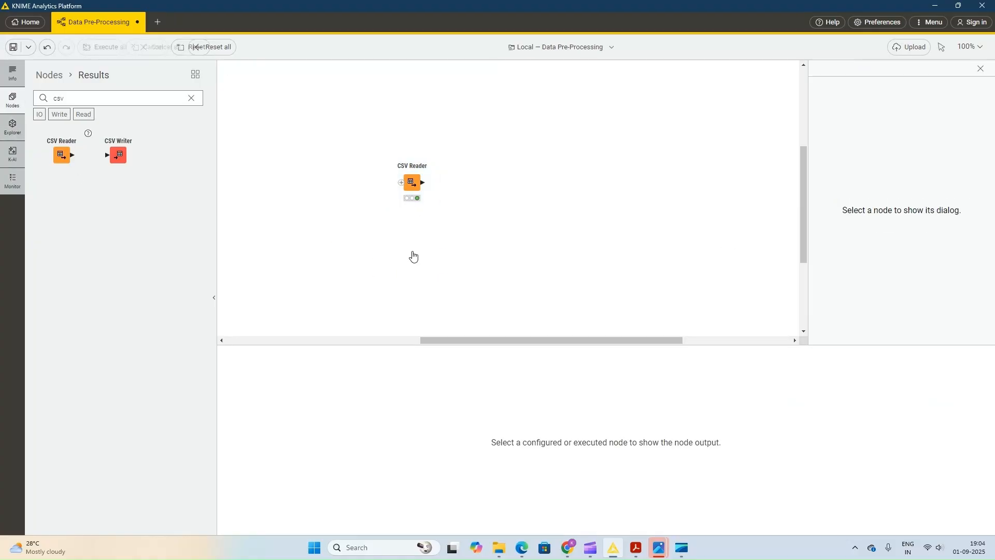
{"action": "right_click", "coordinate": [413, 258]}
{"action": "left_click", "coordinate": [414, 261]}
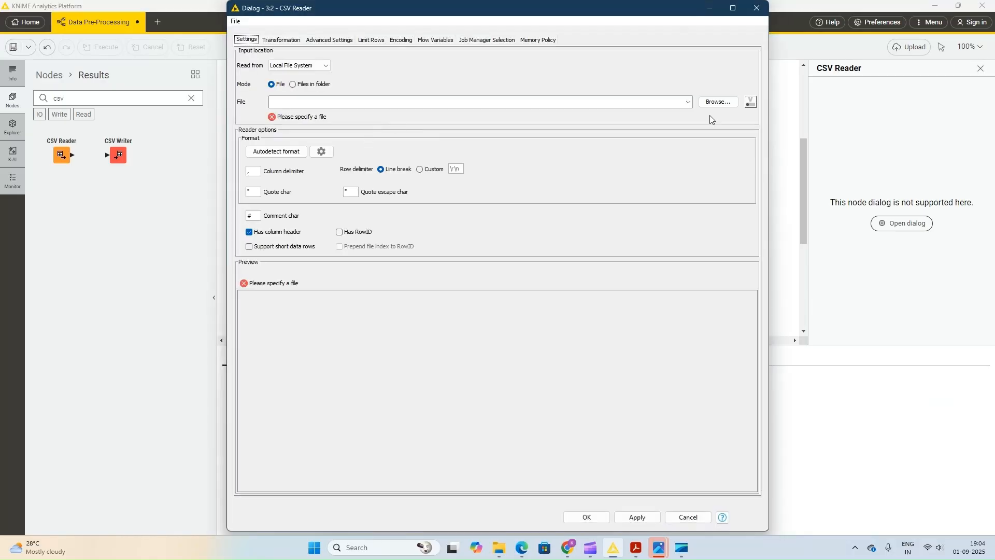
- Set the second CSV Reader to read OriginTable.csv from the Downloads folder and execute the node
{"action": "left_click", "coordinate": [717, 106]}
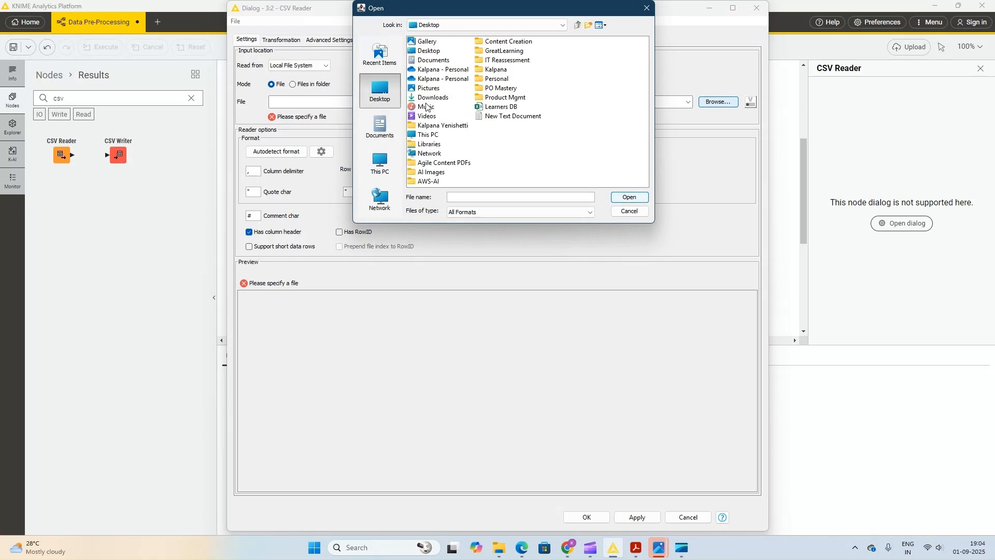
{"action": "double_click", "coordinate": [432, 98]}
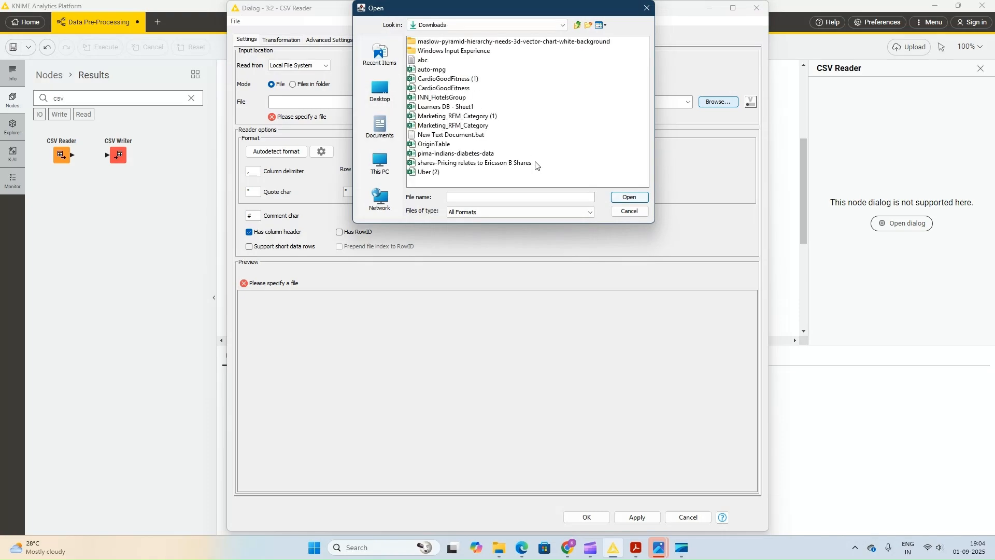
{"action": "left_click", "coordinate": [433, 144]}
{"action": "left_click", "coordinate": [629, 198]}
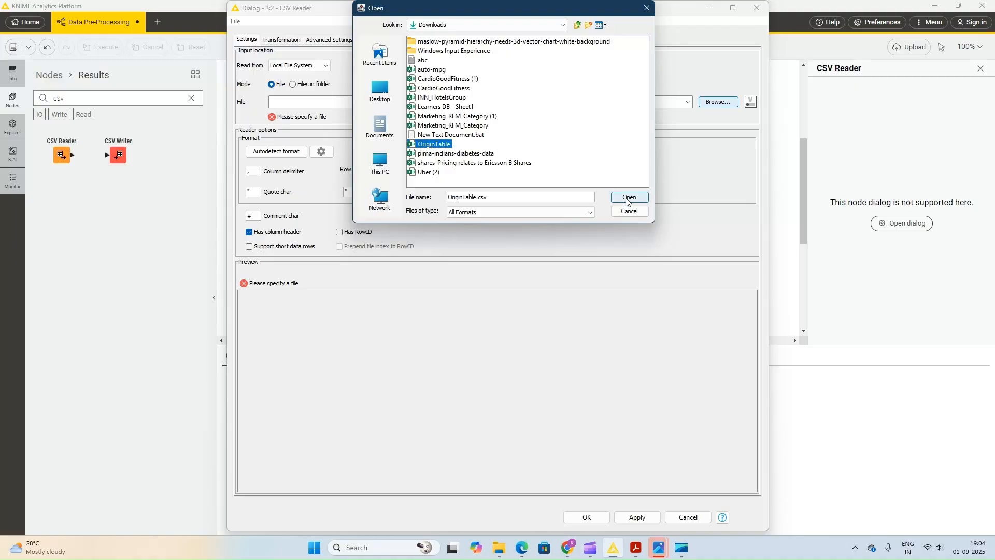
{"action": "left_click", "coordinate": [639, 520]}
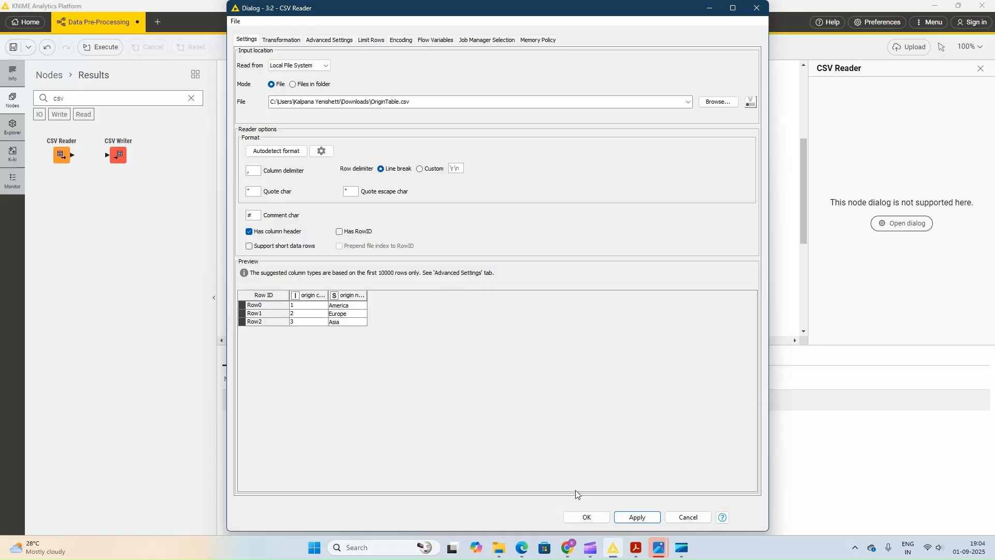
{"action": "left_click", "coordinate": [587, 517]}
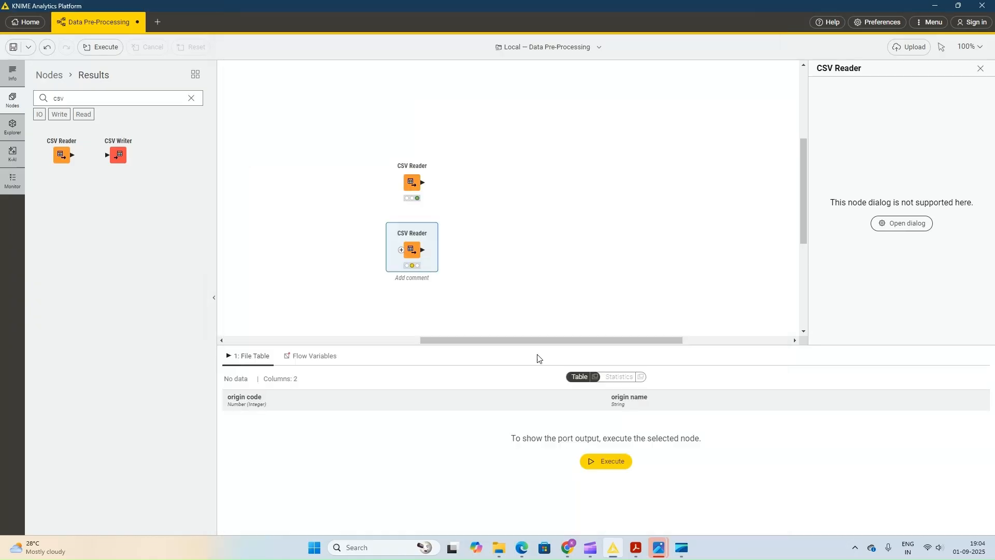
{"action": "right_click", "coordinate": [408, 250]}
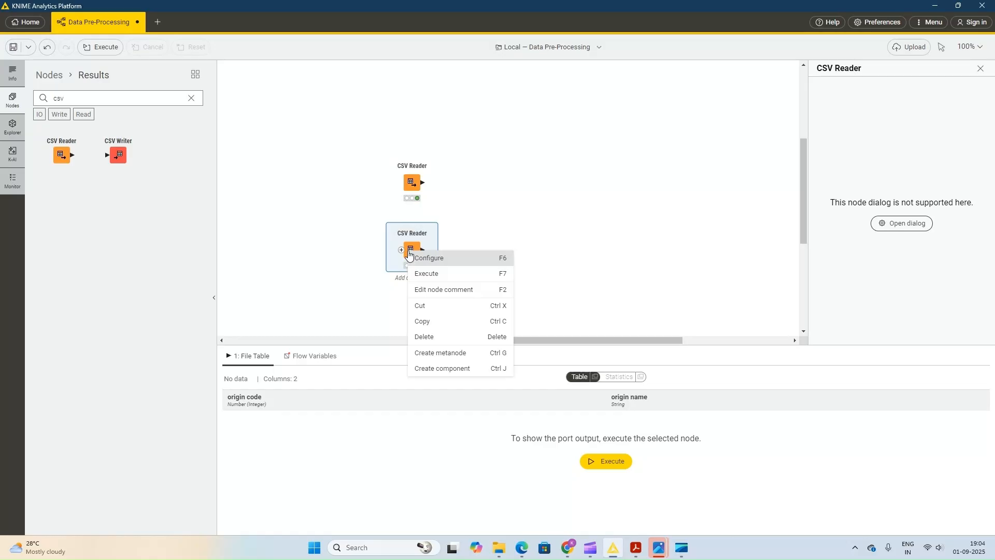
{"action": "left_click", "coordinate": [450, 276]}
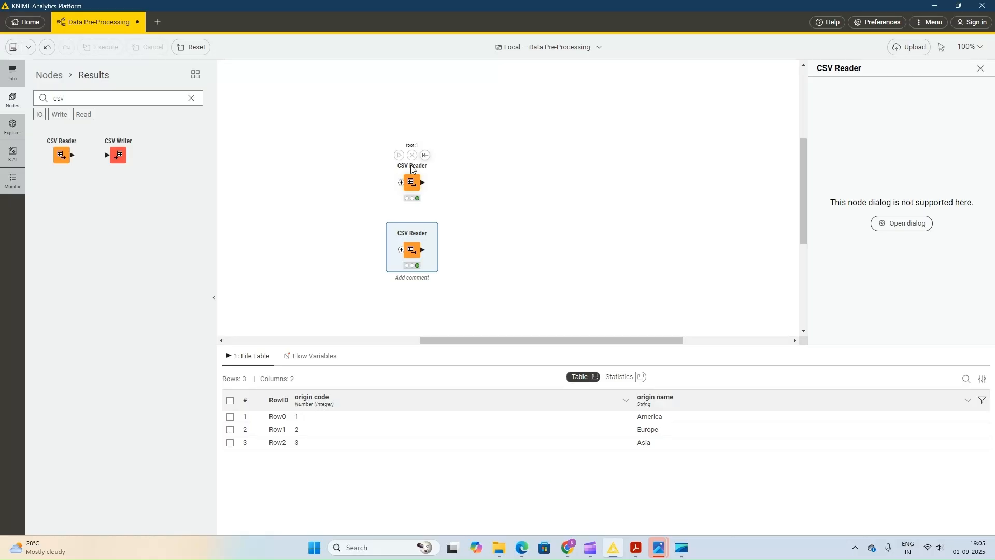
- Search the node repository for join and add a Joiner node beside the two CSV Readers
{"action": "left_click", "coordinate": [191, 99]}
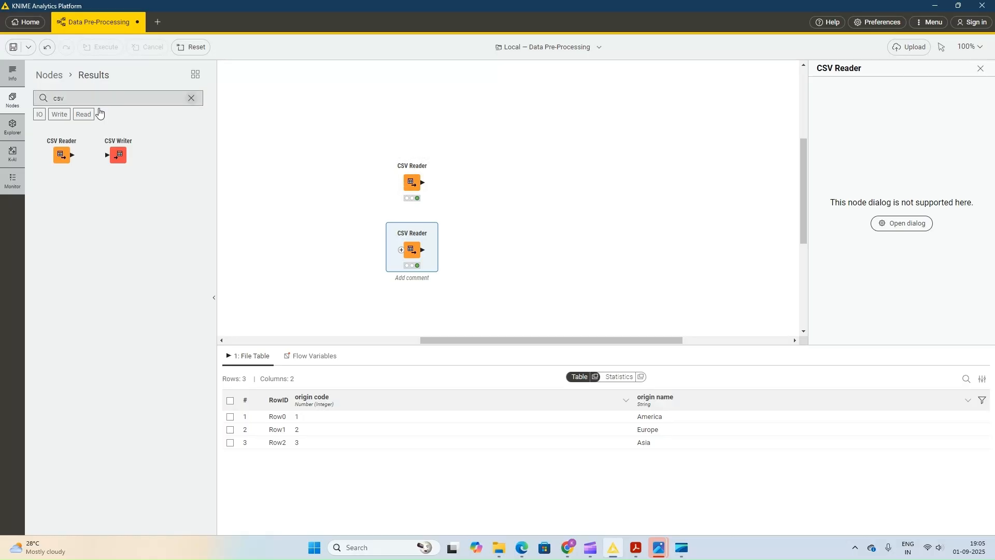
{"action": "type", "text": "j"}
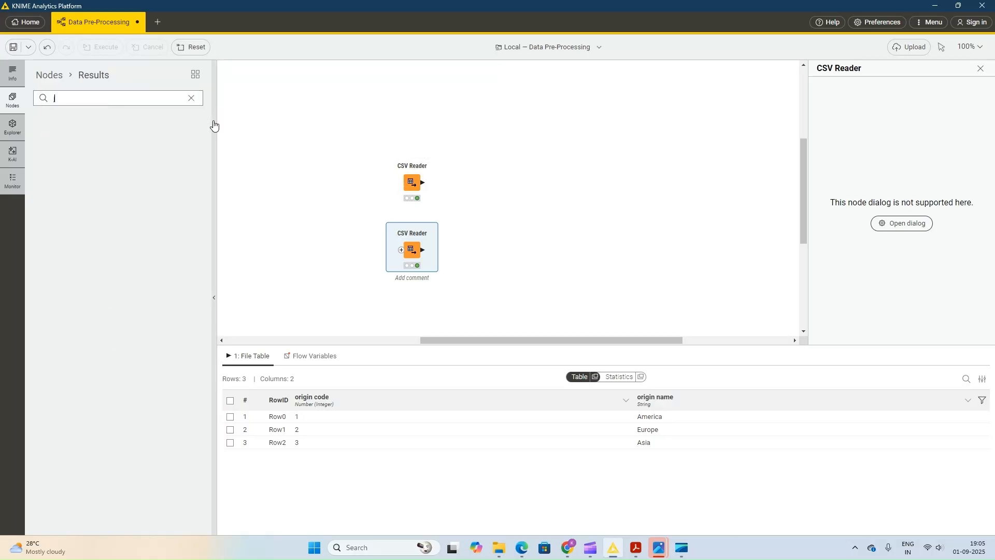
{"action": "type", "text": "oin"}
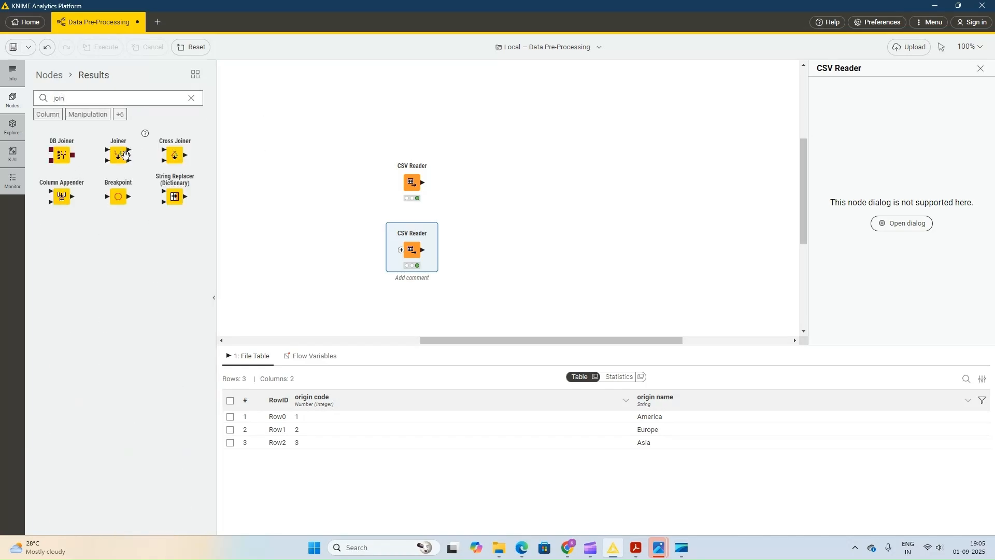
{"action": "left_click_drag", "start_coordinate": [118, 155], "coordinate": [486, 207]}
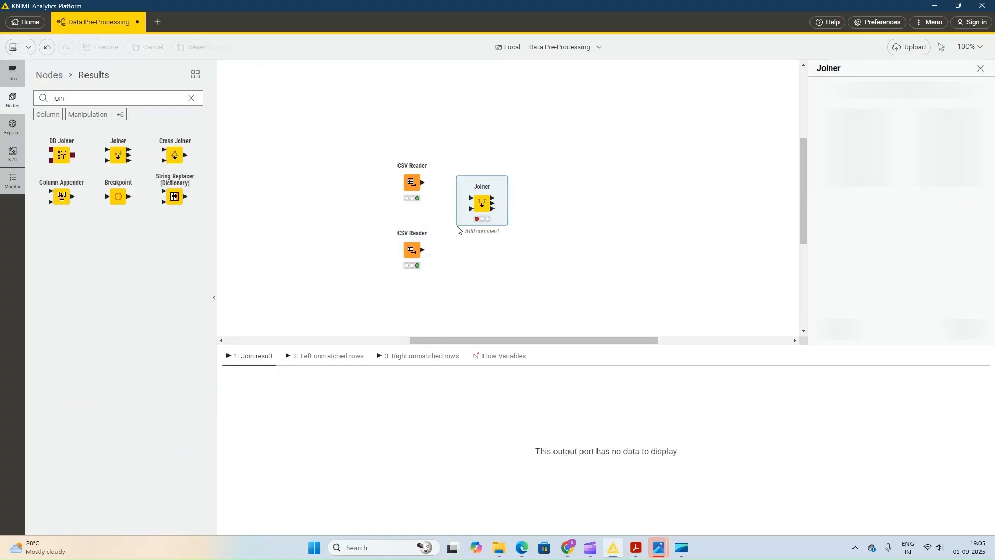
- Connect the auto-mpg reader to the Joiner's top input and the OriginTable reader to its bottom input, and execute the Joiner
{"action": "left_click_drag", "start_coordinate": [424, 186], "coordinate": [471, 198]}
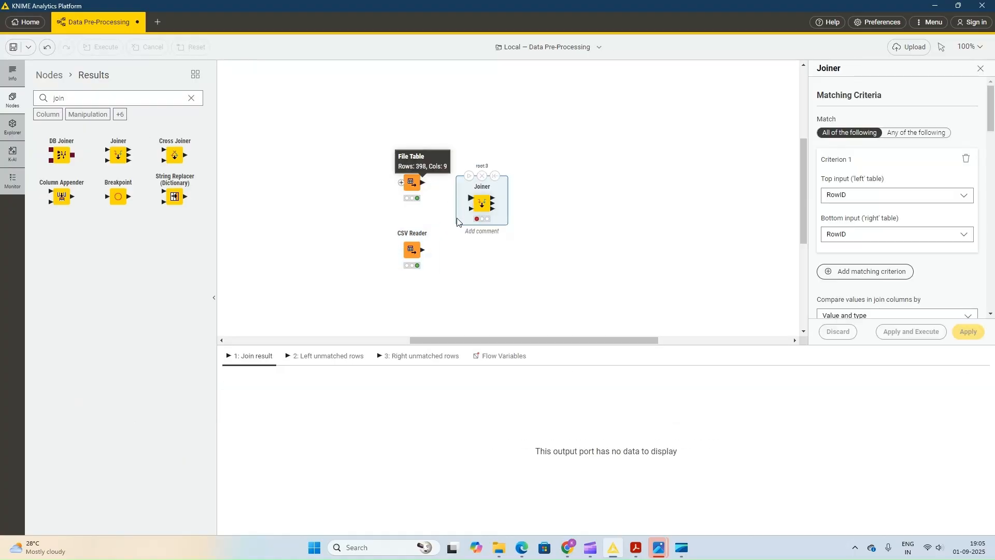
{"action": "left_click_drag", "start_coordinate": [423, 250], "coordinate": [470, 209]}
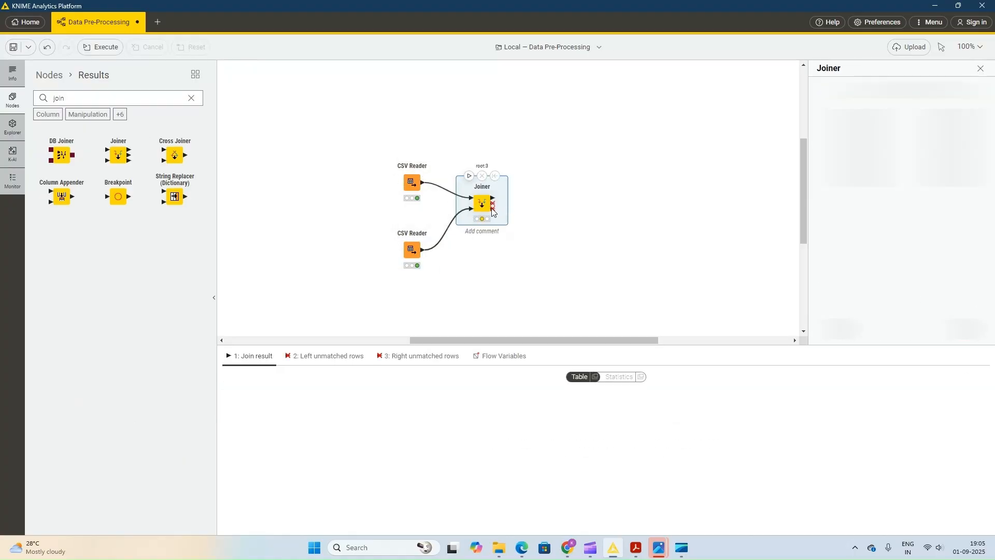
{"action": "right_click", "coordinate": [483, 205]}
{"action": "left_click", "coordinate": [508, 234]}
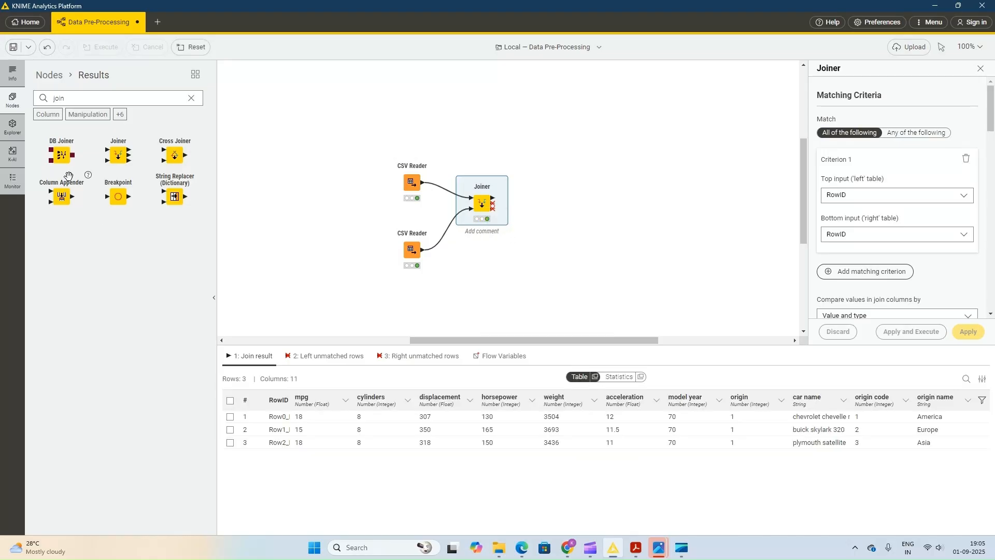
- Set the Joiner's first matching criterion to origin for the top input and origin code for the bottom input
{"action": "left_click", "coordinate": [878, 198]}
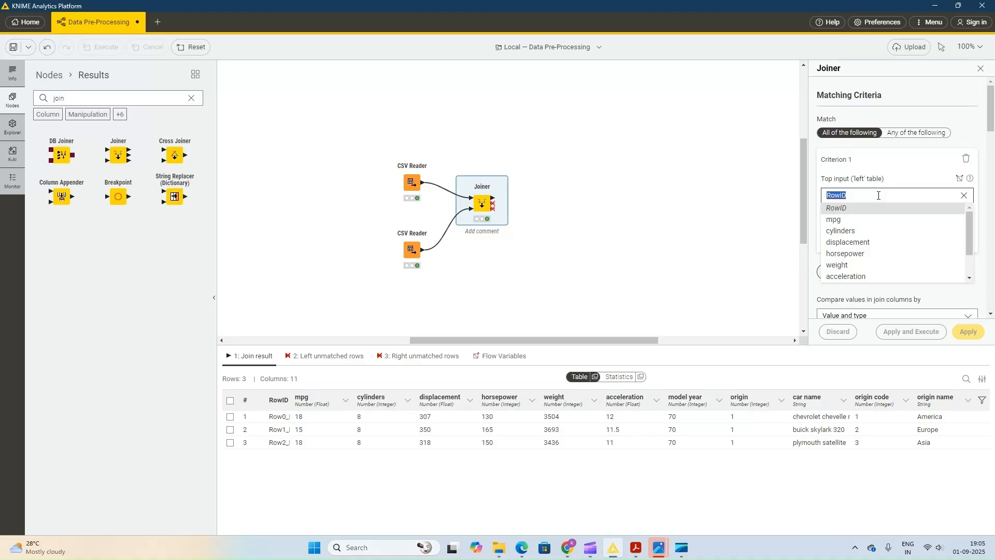
{"action": "scroll", "coordinate": [877, 258], "scroll_direction": "down", "scroll_amount": 5}
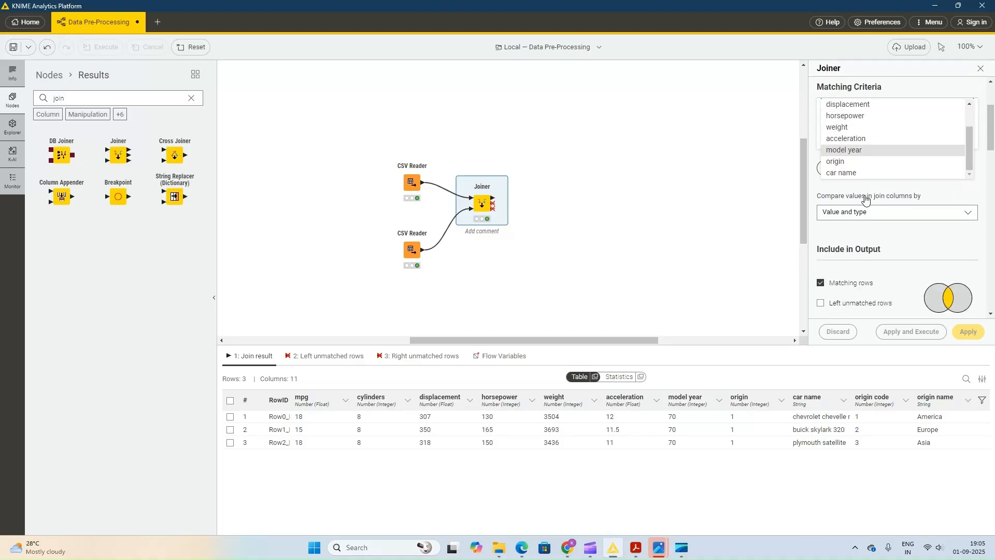
{"action": "left_click", "coordinate": [839, 161]}
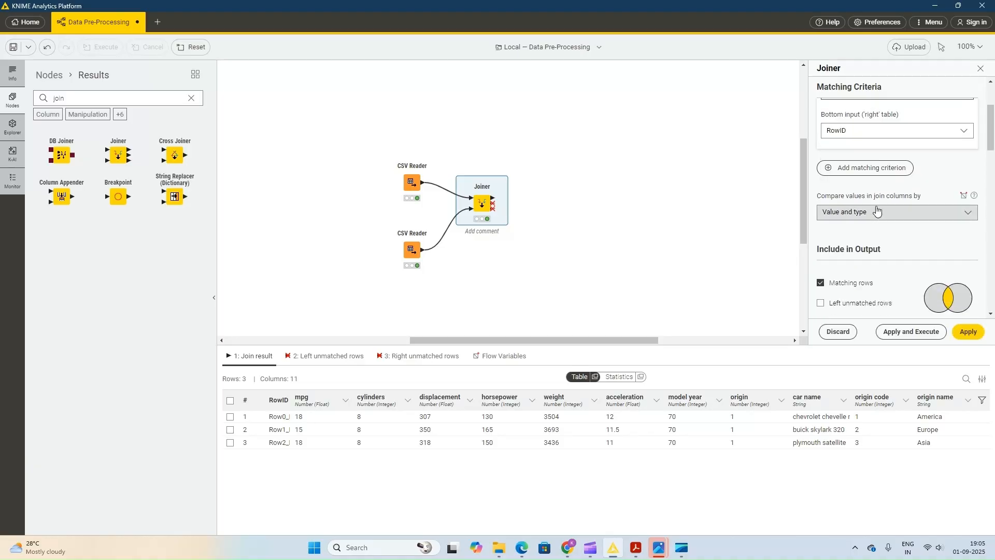
{"action": "scroll", "coordinate": [888, 165], "scroll_direction": "up", "scroll_amount": 2}
{"action": "left_click", "coordinate": [877, 147]}
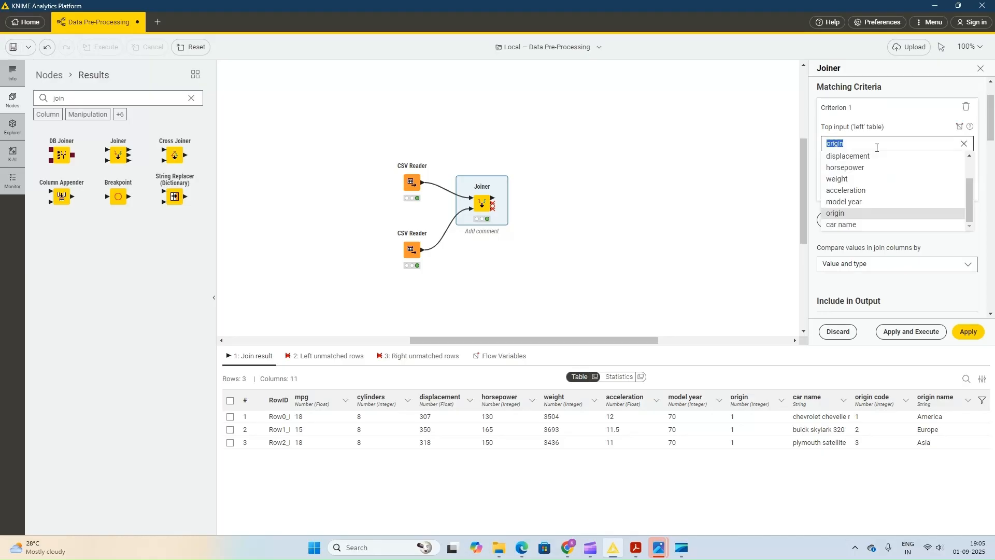
{"action": "left_click", "coordinate": [850, 213]}
{"action": "left_click", "coordinate": [860, 187]}
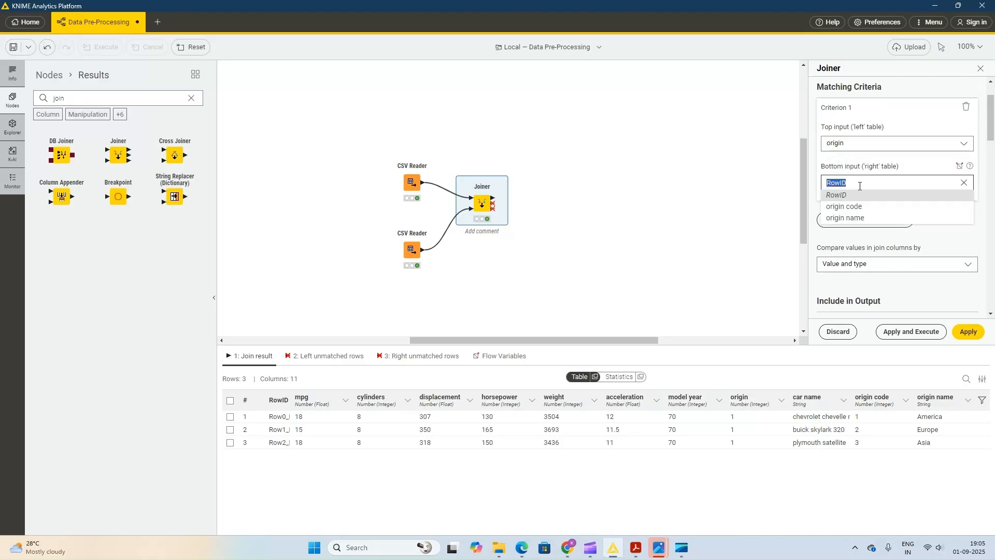
{"action": "left_click", "coordinate": [871, 207]}
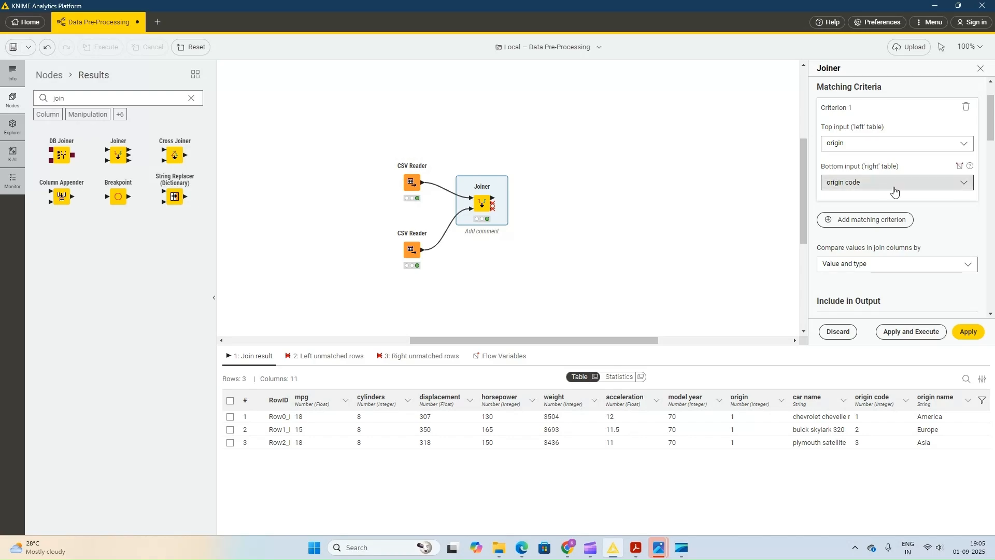
- Apply the Joiner's matching criterion and execute the node
{"action": "left_click", "coordinate": [910, 332]}
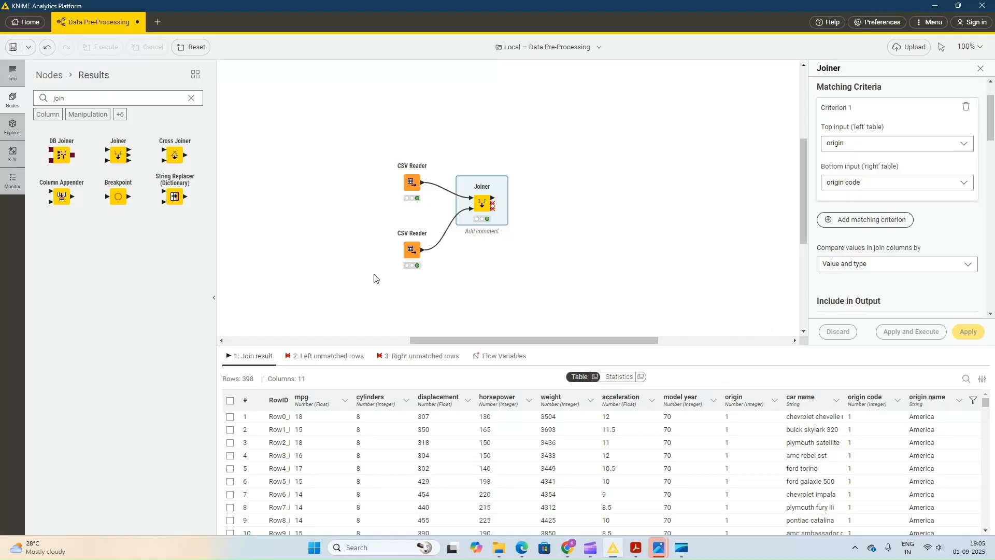
{"action": "mouse_move", "coordinate": [482, 194]}
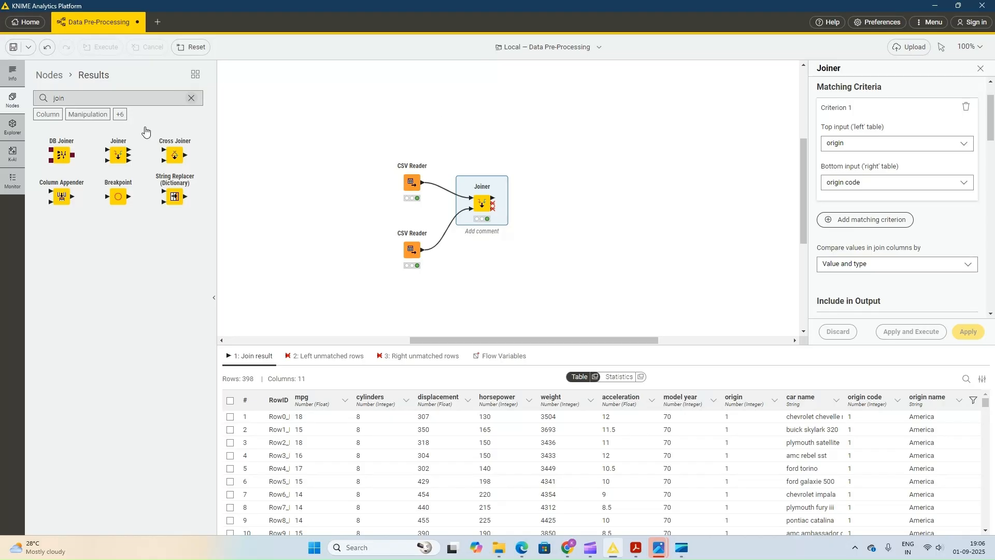
- Search the node repository for a column filter and add a Column Filter node connected to the Joiner's join result output
{"action": "key", "text": "ctrl+a"}
{"action": "key", "text": "BackSpace"}
{"action": "type", "text": "c"}
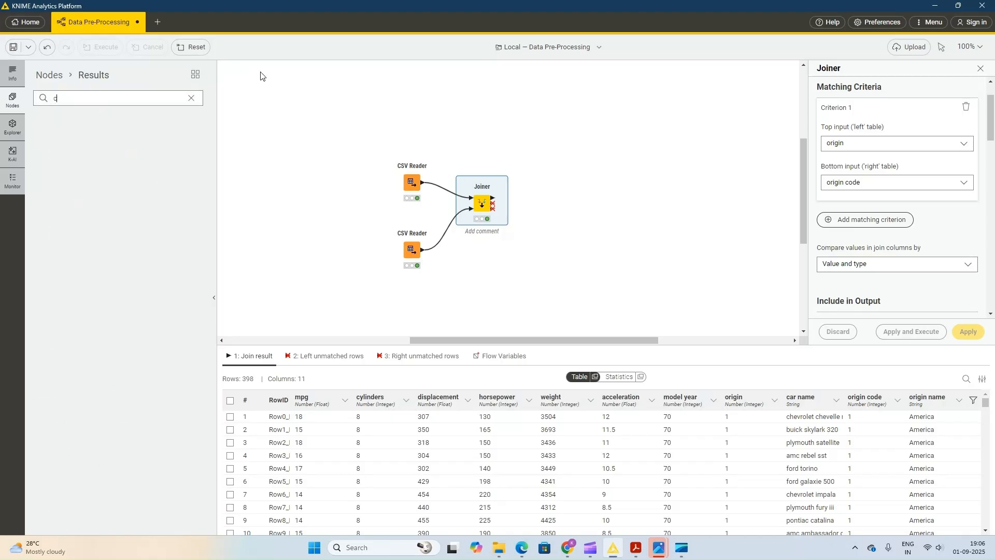
{"action": "type", "text": "oloum"}
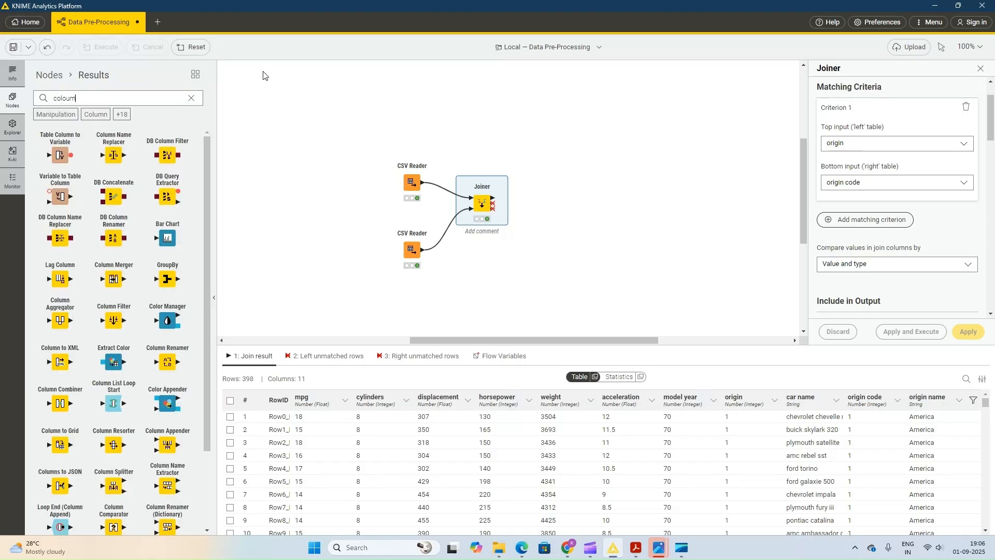
{"action": "type", "text": " fuk"}
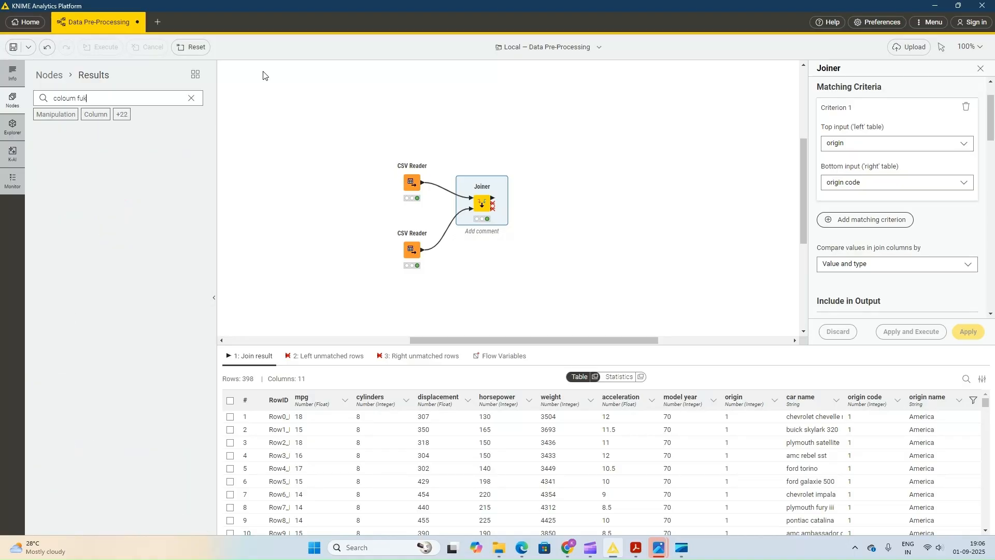
{"action": "key", "text": "BackSpace"}
{"action": "key", "text": "BackSpace"}
{"action": "type", "text": "ilter"}
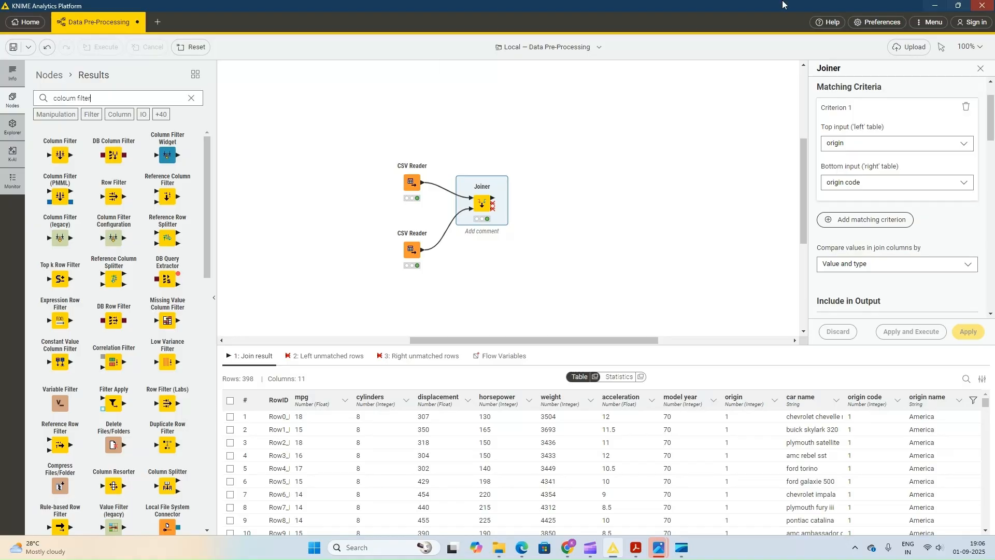
{"action": "mouse_move", "coordinate": [57, 155]}
{"action": "left_mouse_down"}
{"action": "mouse_move", "coordinate": [556, 189]}
{"action": "mouse_move", "coordinate": [534, 198]}
{"action": "left_mouse_up"}
- Exclude the origin code and origin columns in the Column Filter, then apply the settings and execute the node
{"action": "right_click", "coordinate": [543, 206]}
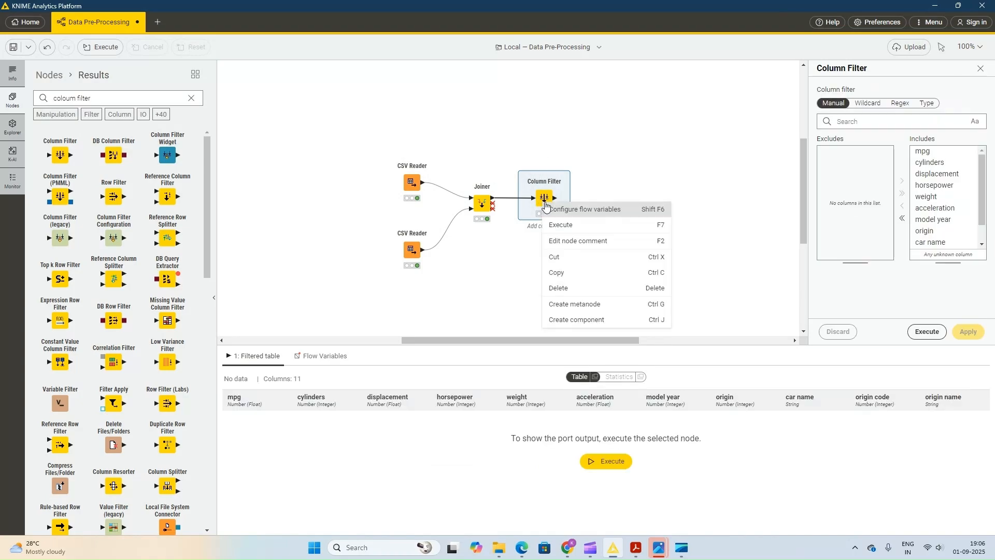
{"action": "scroll", "coordinate": [983, 239], "scroll_direction": "down", "scroll_amount": 1}
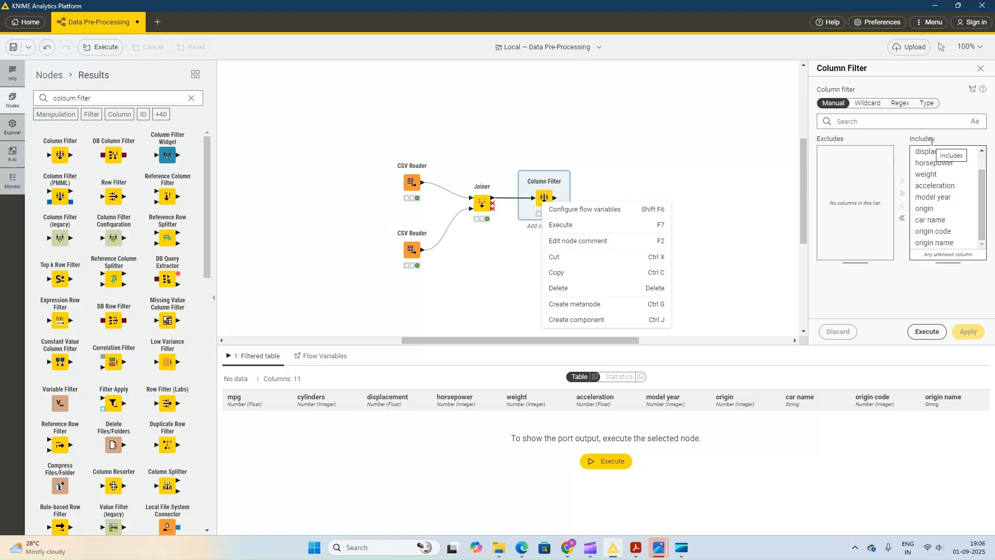
{"action": "left_click", "coordinate": [941, 233]}
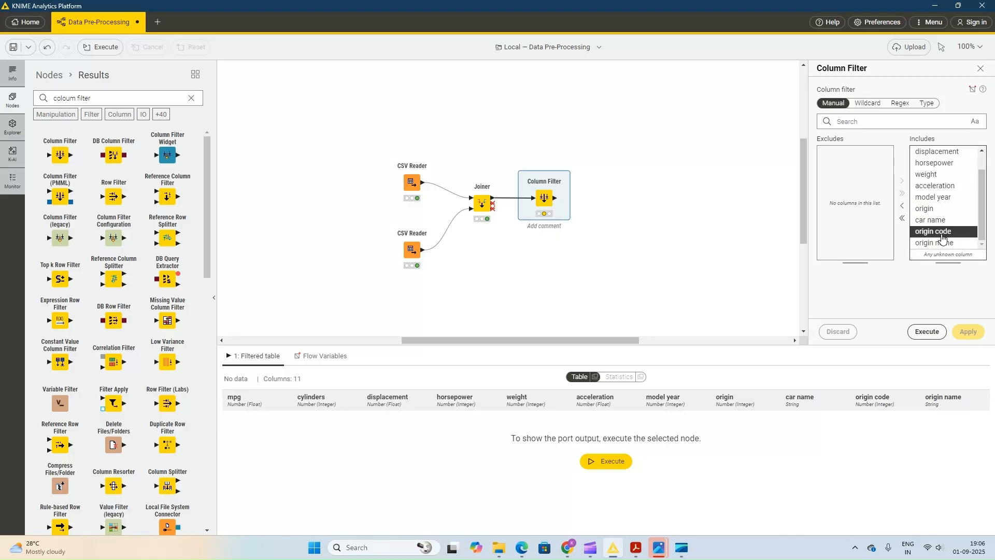
{"action": "left_click", "coordinate": [902, 206]}
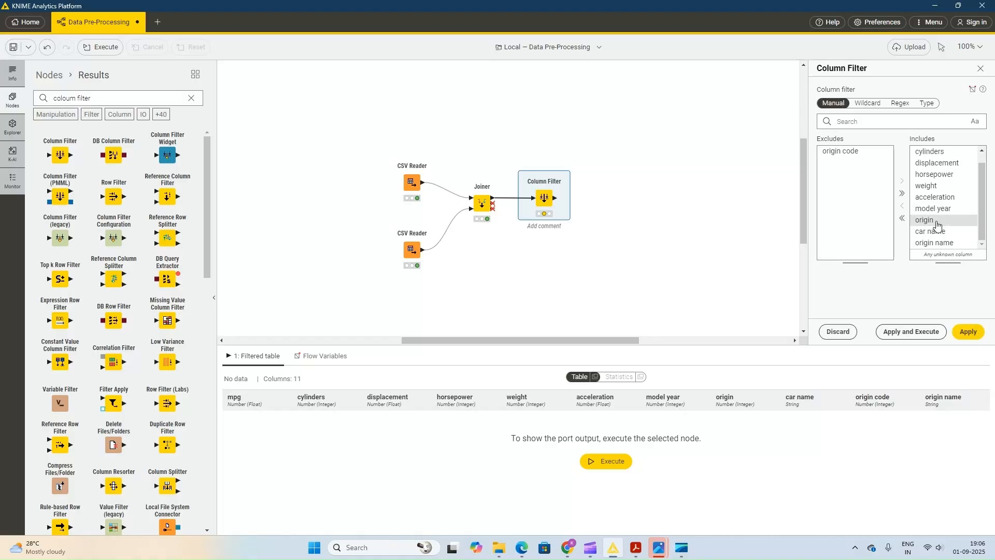
{"action": "left_click", "coordinate": [902, 205]}
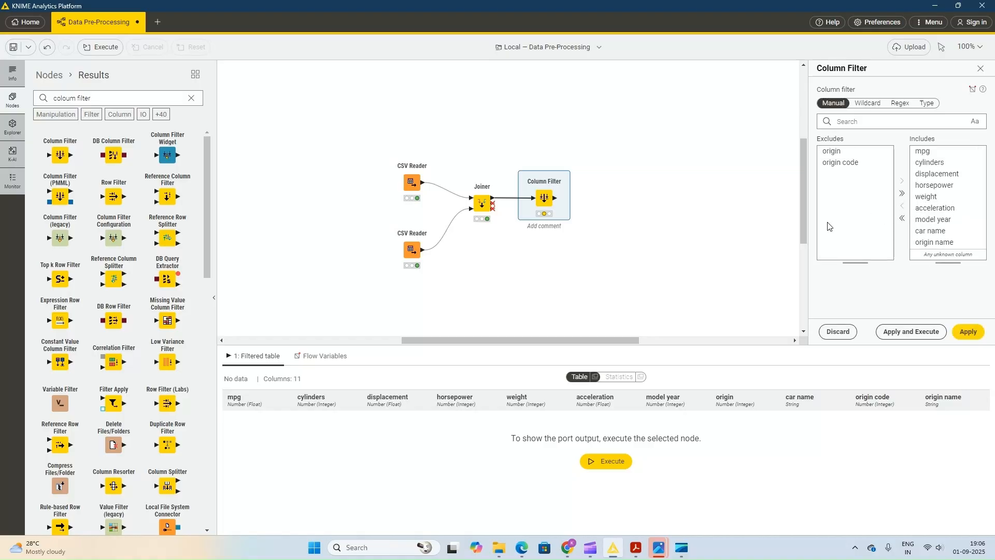
{"action": "left_click", "coordinate": [910, 332]}
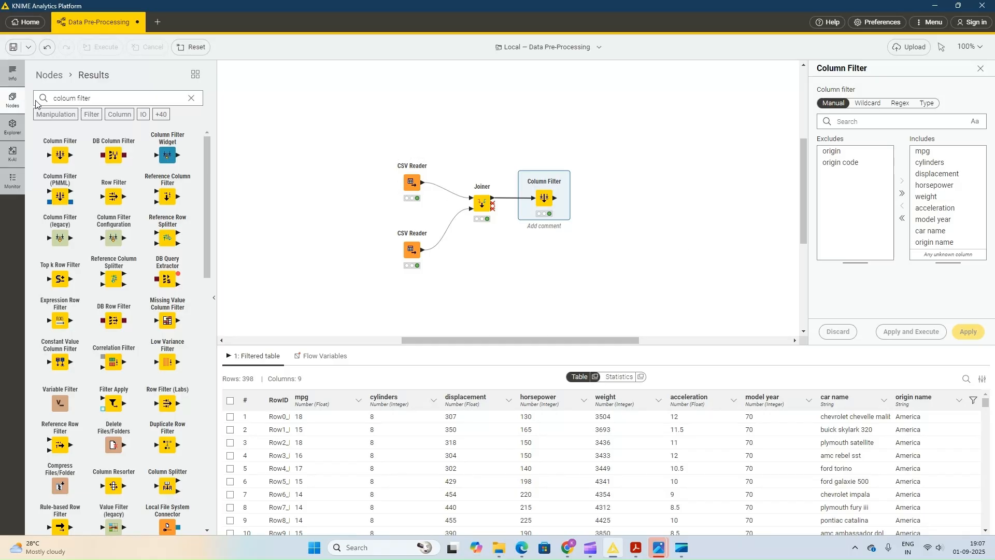
- Search the node repository for data, add a Data Explorer node connected to the Column Filter's output, and execute it
{"action": "left_click", "coordinate": [191, 97]}
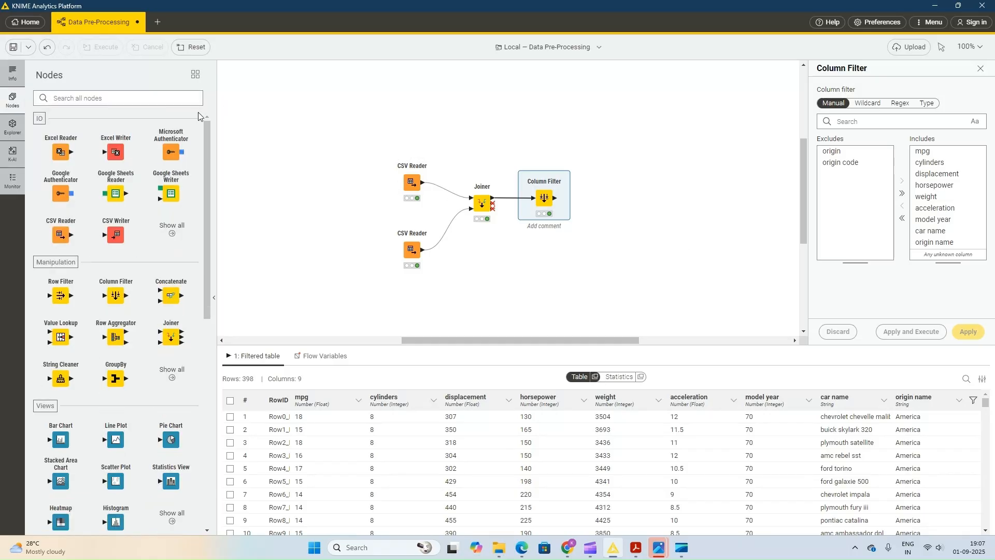
{"action": "type", "text": "data"}
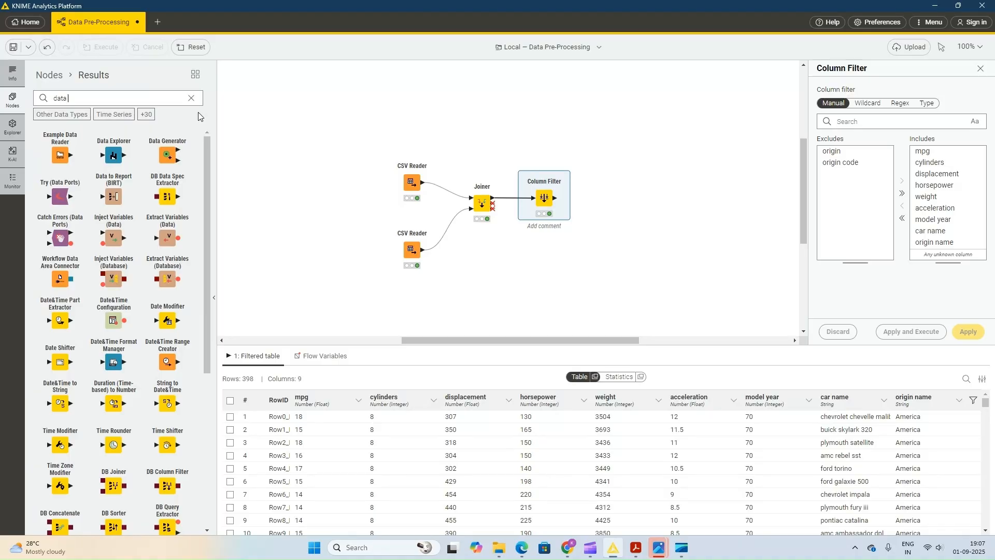
{"action": "left_click_drag", "start_coordinate": [114, 155], "coordinate": [589, 196]}
{"action": "right_click", "coordinate": [608, 208]}
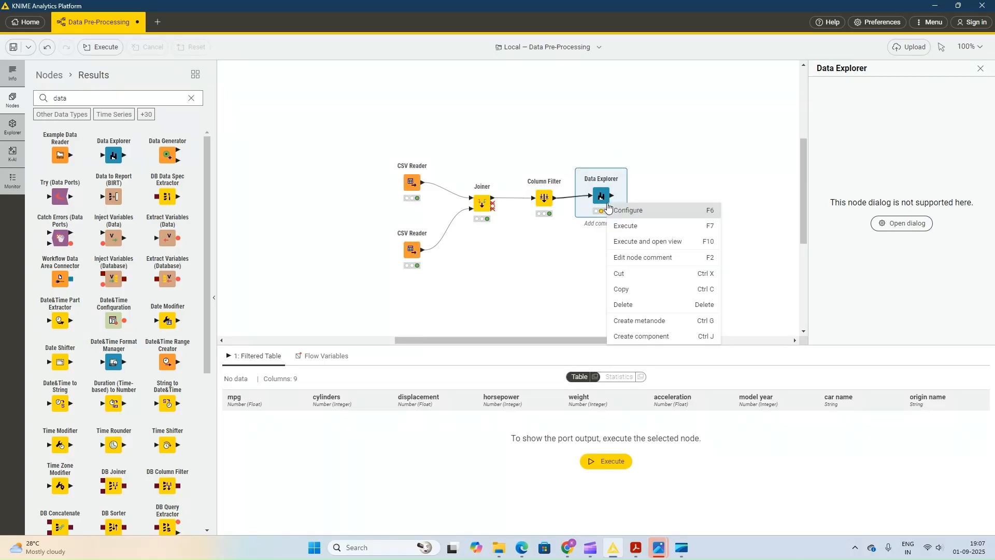
{"action": "left_click", "coordinate": [624, 233]}
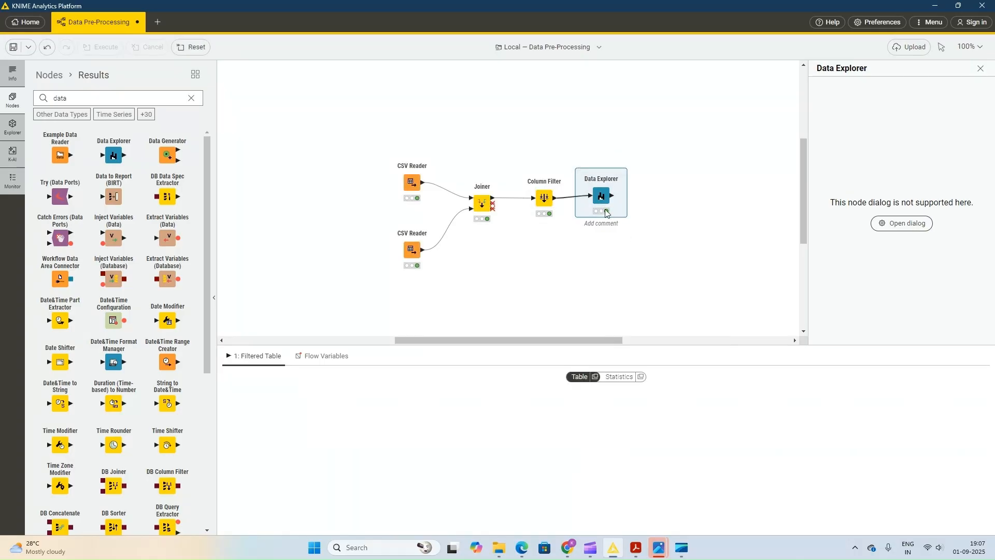
- Examine the nominal and numeric column statistics in the Data Explorer view, including the expanded horsepower details, and close the view
{"action": "right_click", "coordinate": [605, 209]}
{"action": "left_click", "coordinate": [624, 221]}
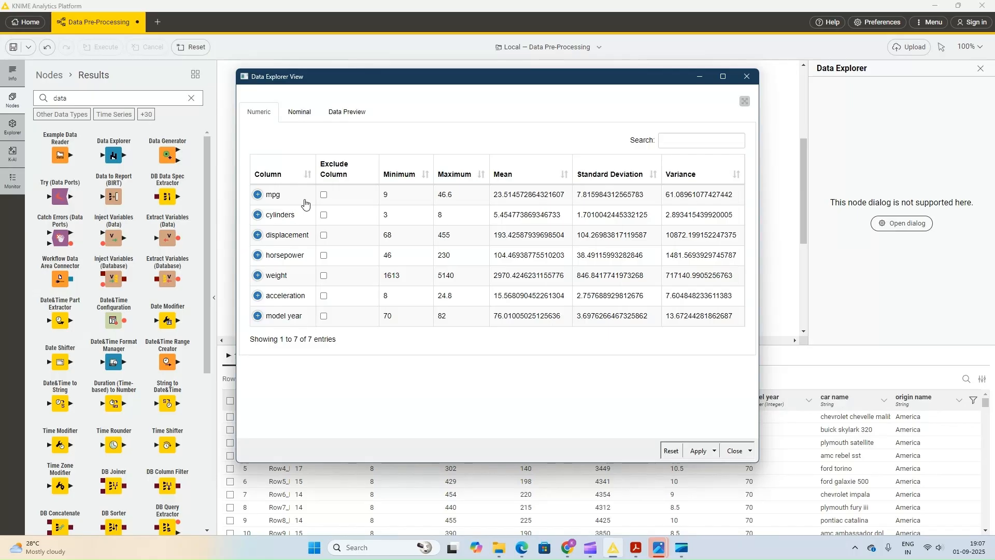
{"action": "left_click", "coordinate": [299, 110]}
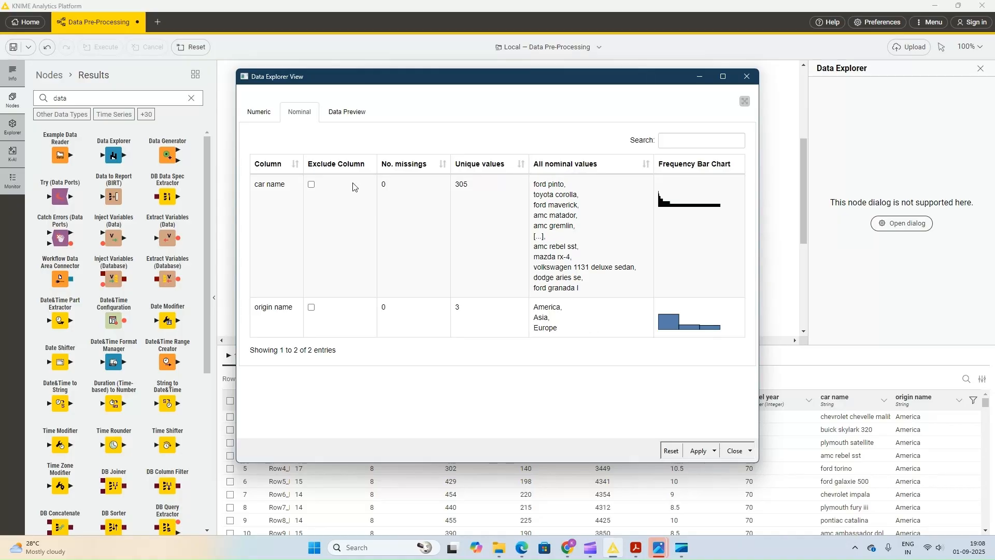
{"action": "left_click", "coordinate": [269, 118]}
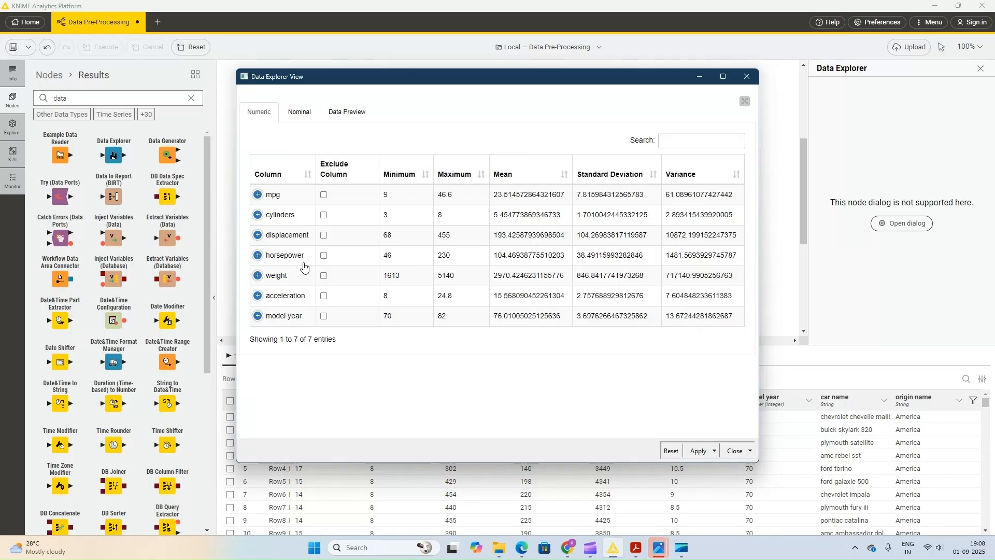
{"action": "left_click", "coordinate": [257, 256]}
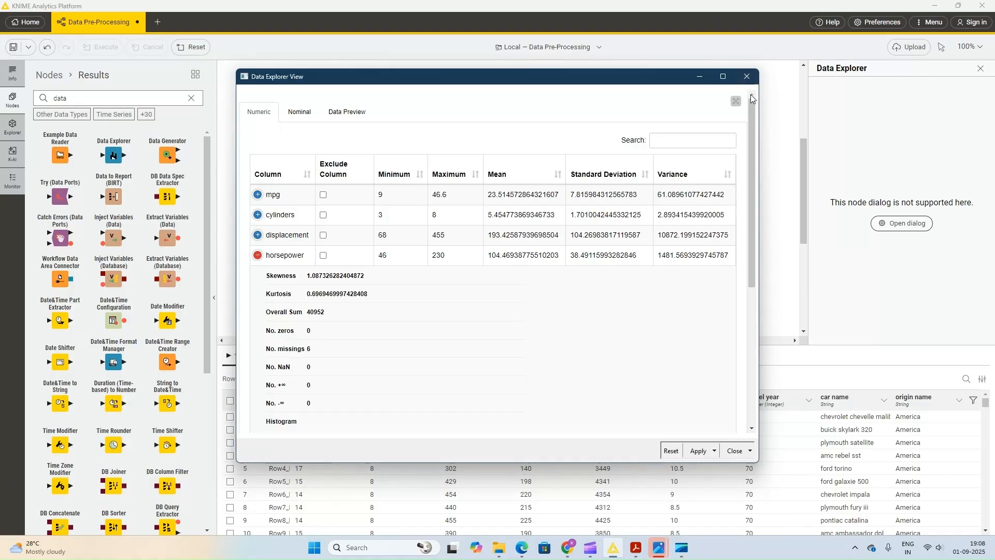
{"action": "left_click", "coordinate": [747, 76]}
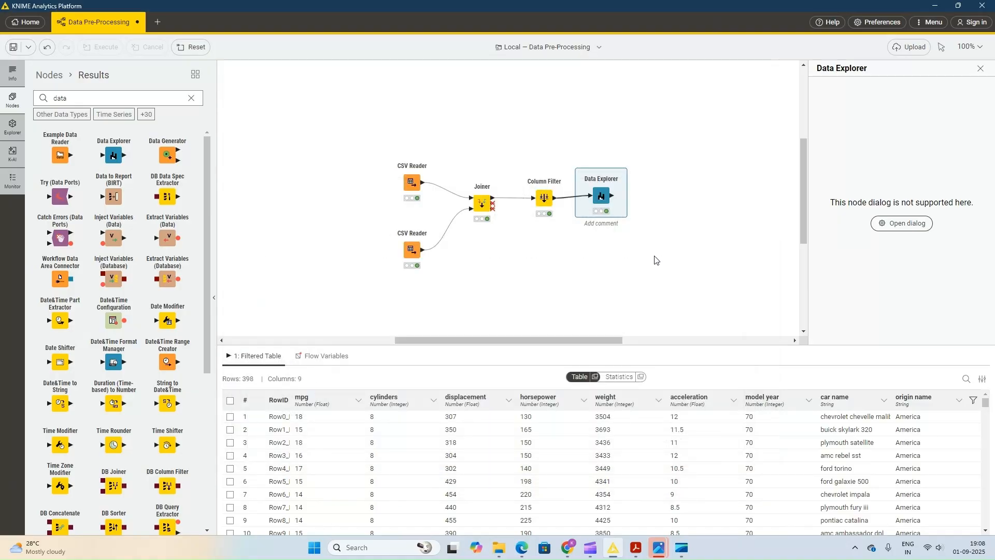
- Search the node repository for missing and add a Missing Value node connected to the Data Explorer's output
{"action": "left_click", "coordinate": [137, 102]}
{"action": "key", "text": "ctrl+a"}
{"action": "key", "text": "BackSpace"}
{"action": "type", "text": "m"}
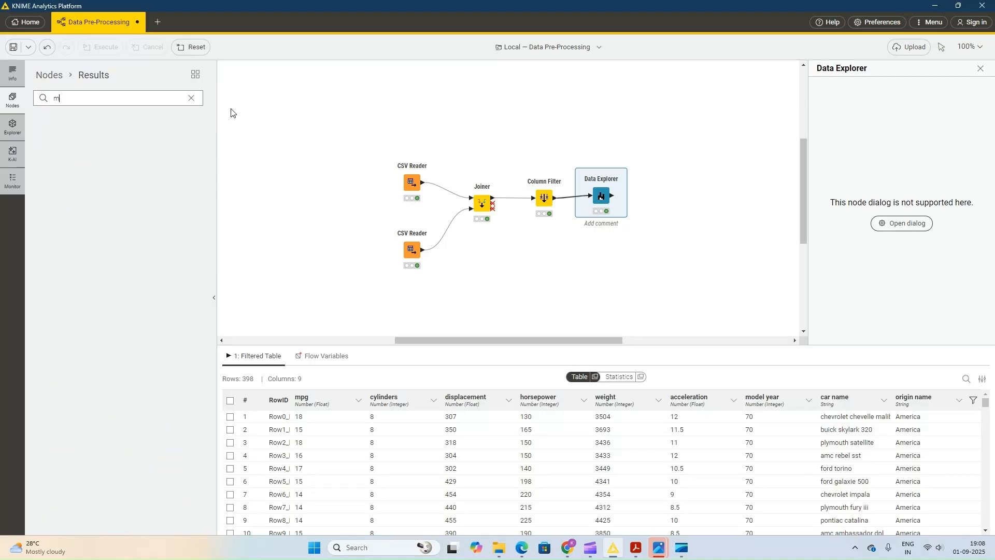
{"action": "type", "text": "issing"}
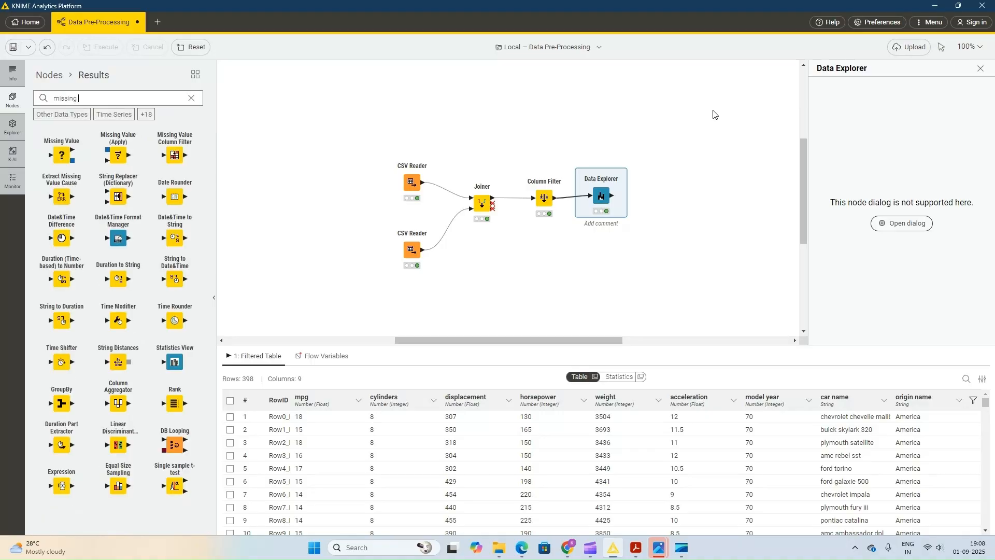
{"action": "left_click_drag", "start_coordinate": [88, 160], "coordinate": [651, 196]}
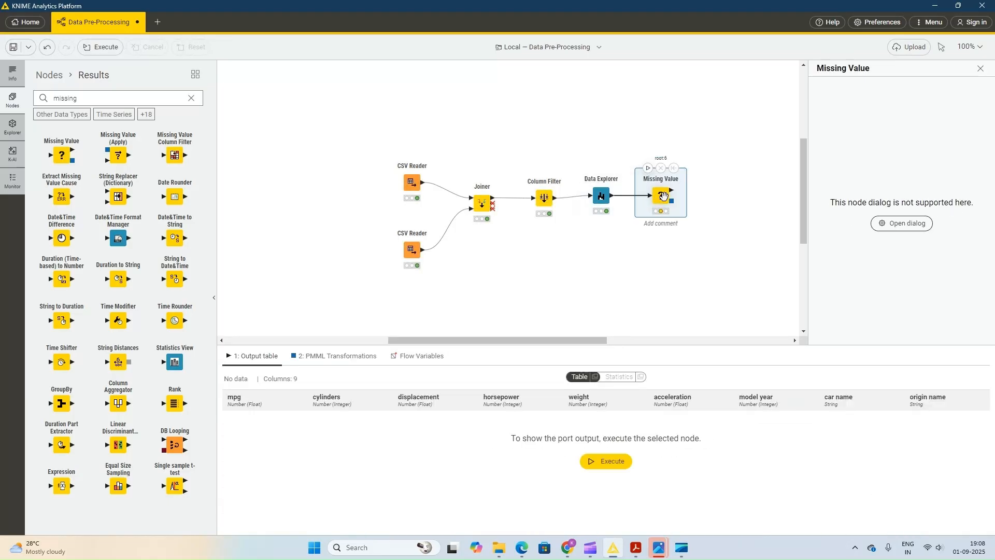
- Set the Missing Value node to replace missing Number (Integer) values with the Mean, and execute the node
{"action": "right_click", "coordinate": [665, 201]}
{"action": "left_click", "coordinate": [697, 207]}
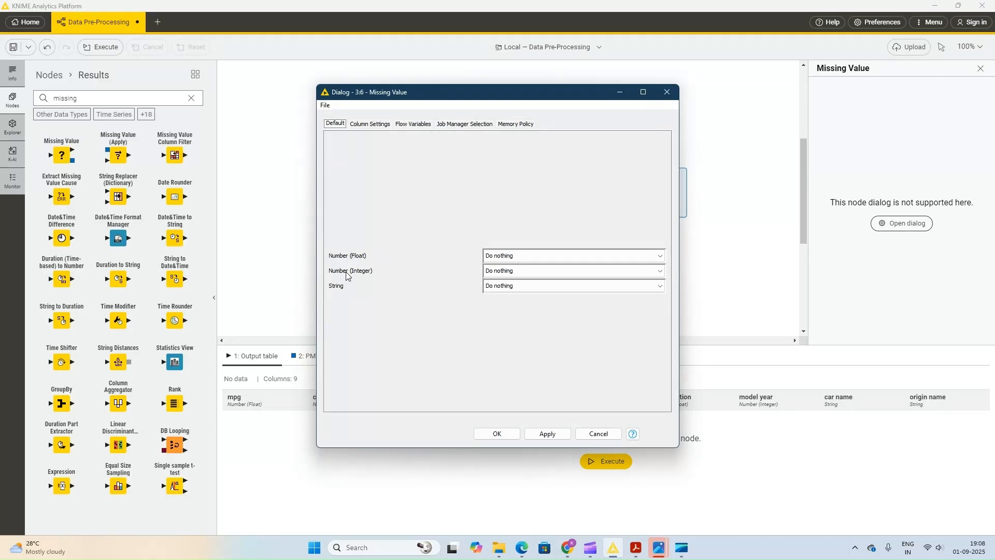
{"action": "left_click", "coordinate": [559, 255]}
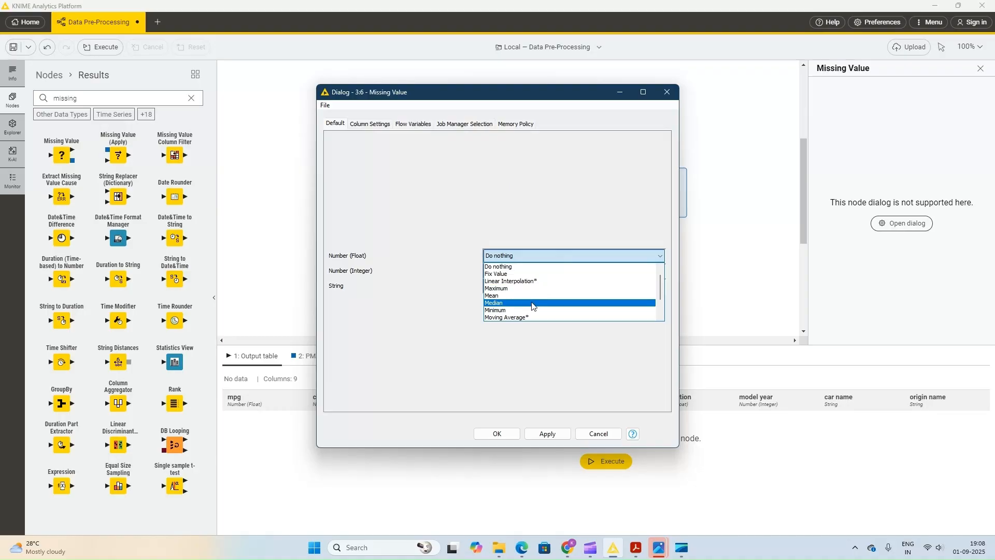
{"action": "left_click", "coordinate": [392, 307]}
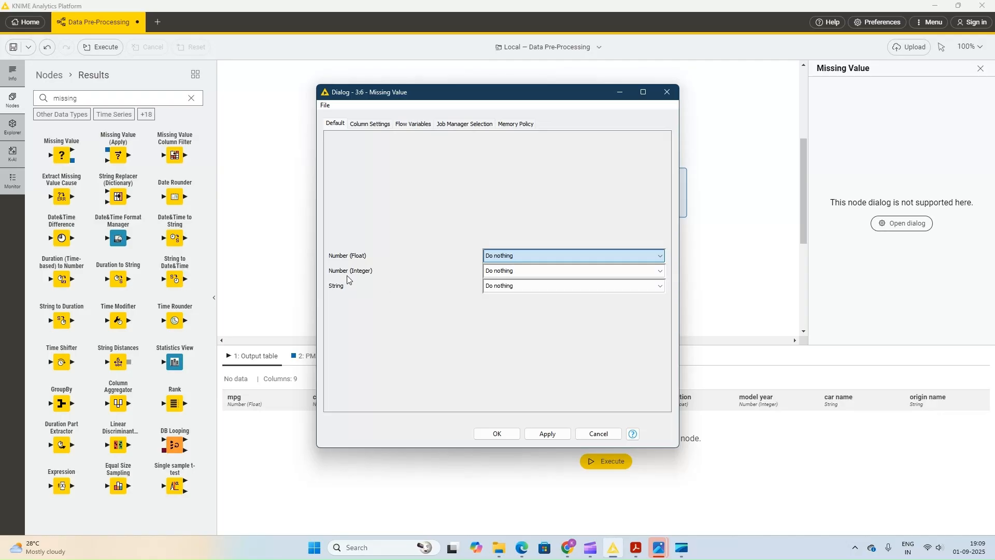
{"action": "left_click", "coordinate": [559, 270]}
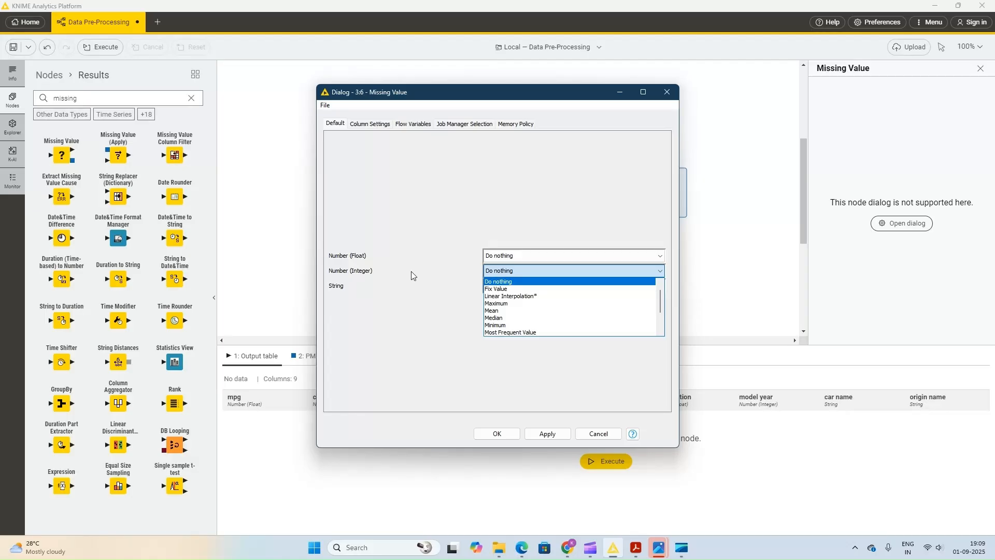
{"action": "left_click", "coordinate": [543, 310]}
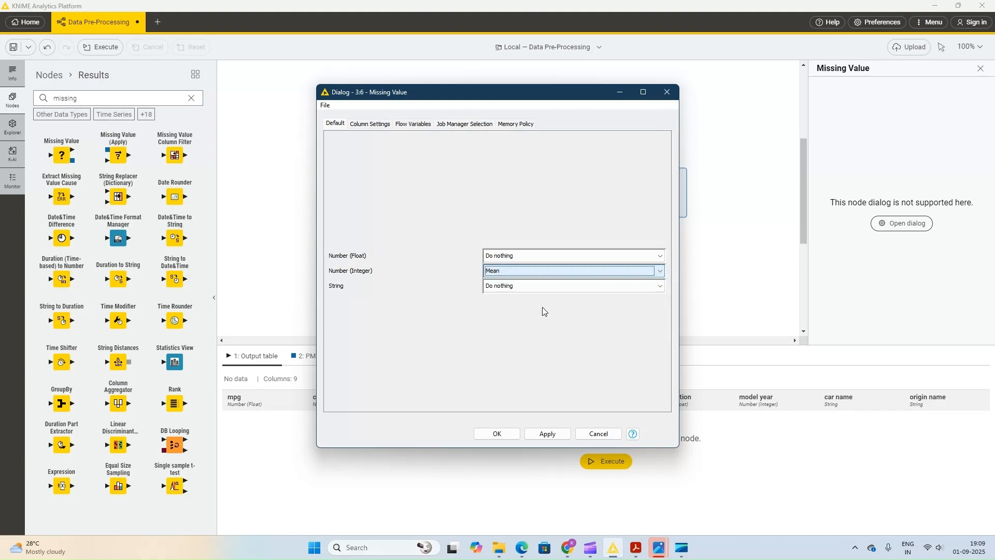
{"action": "left_click", "coordinate": [562, 437]}
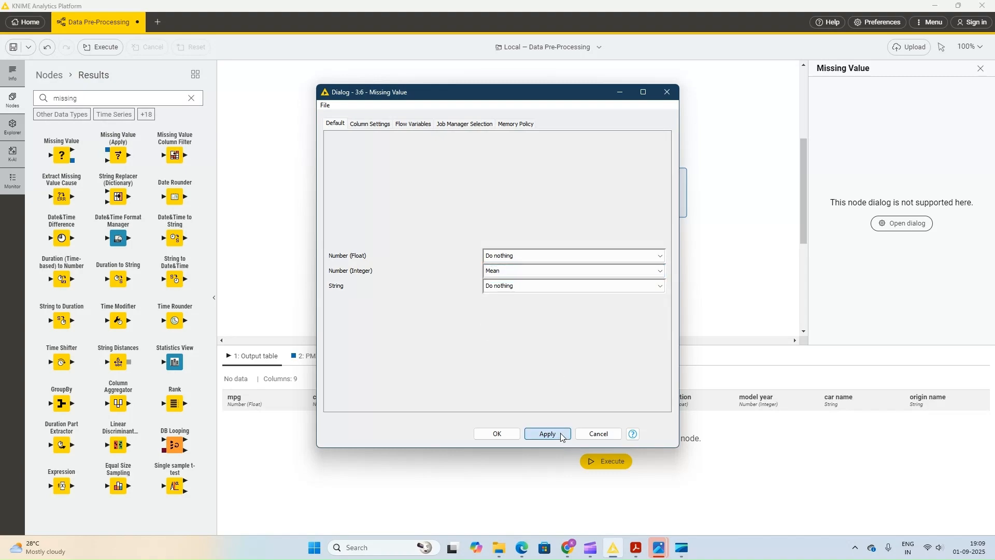
{"action": "left_click", "coordinate": [496, 433]}
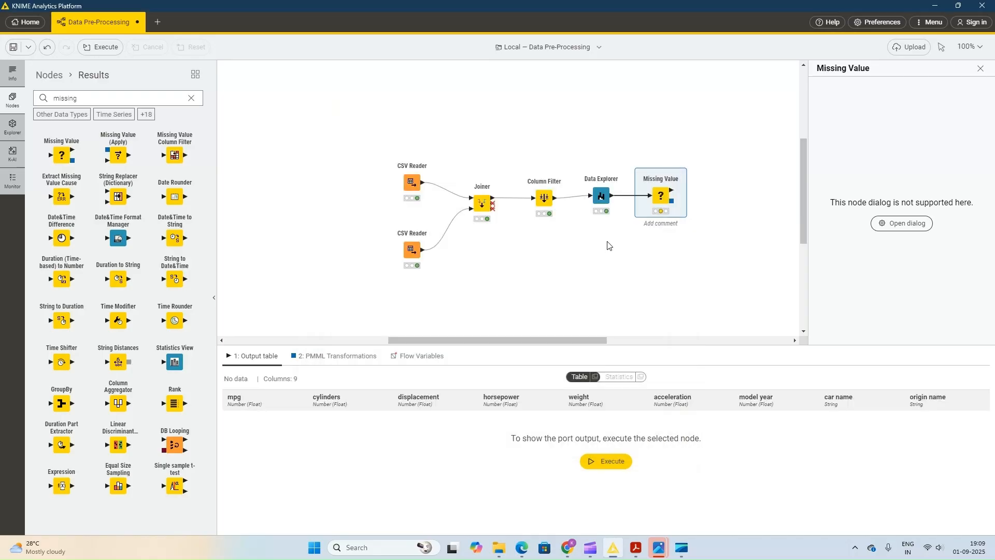
{"action": "right_click", "coordinate": [661, 199]}
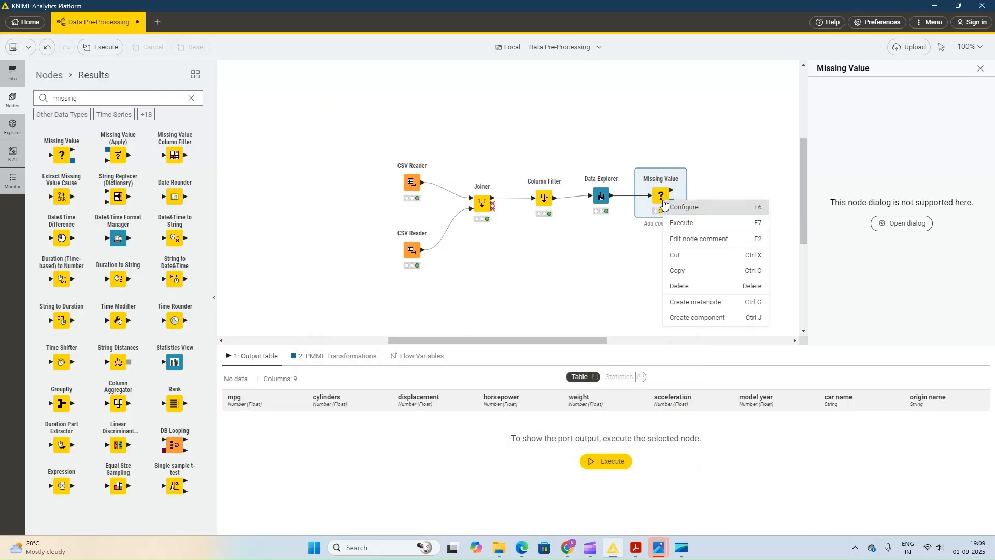
{"action": "left_click", "coordinate": [674, 227]}
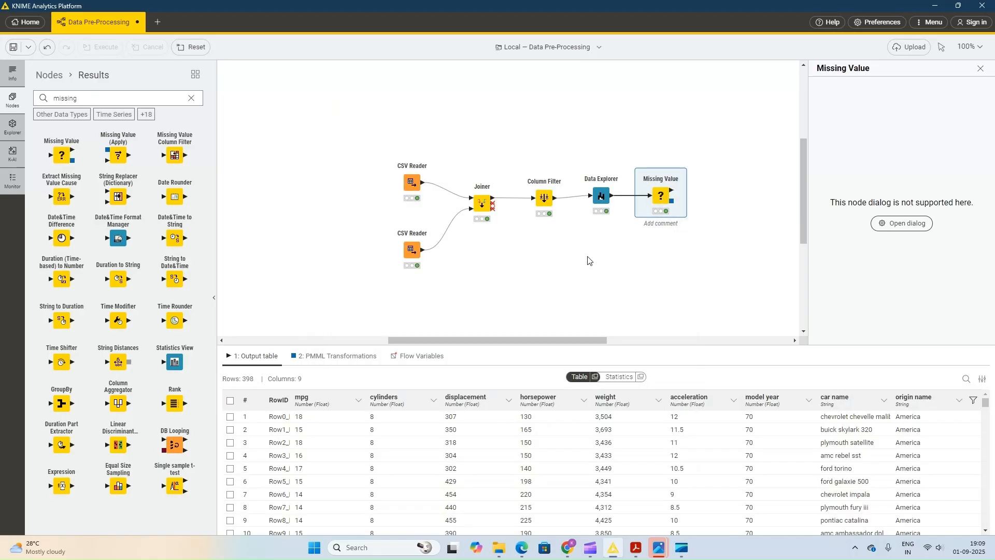
- Compare the horsepower column in the Data Explorer and Missing Value output tables, and review the numeric statistics in the Data Explorer view
{"action": "left_click", "coordinate": [585, 221]}
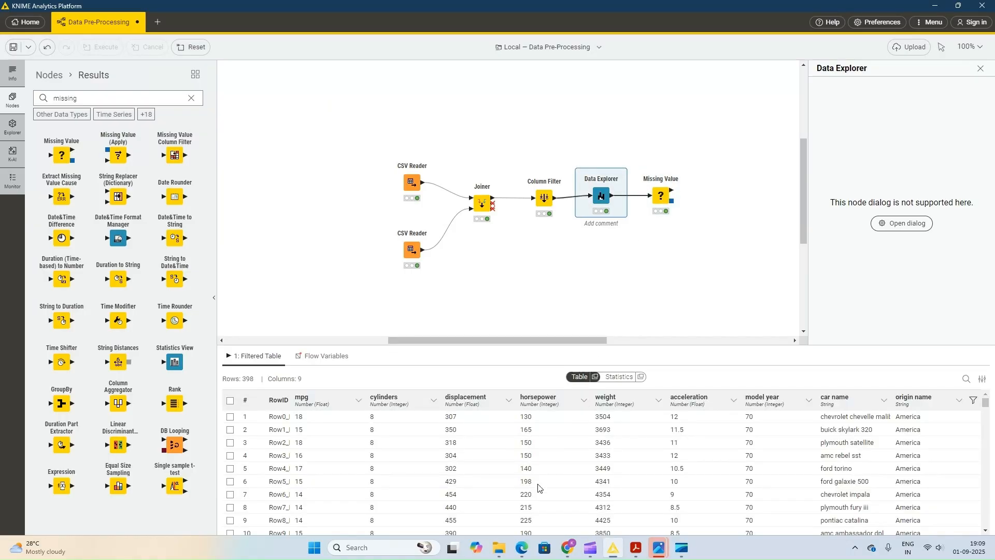
{"action": "scroll", "coordinate": [544, 433], "scroll_direction": "down", "scroll_amount": 4}
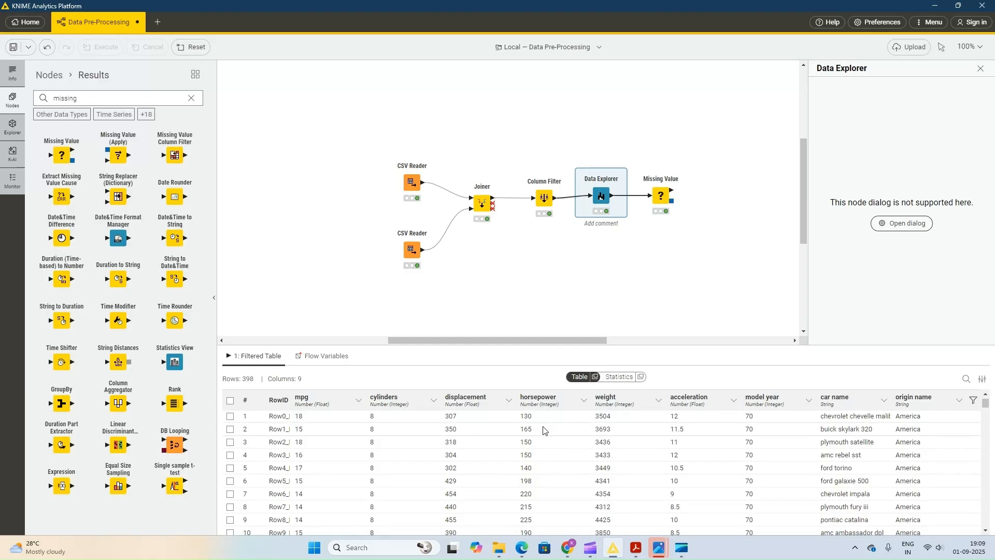
{"action": "scroll", "coordinate": [550, 461], "scroll_direction": "down", "scroll_amount": 7}
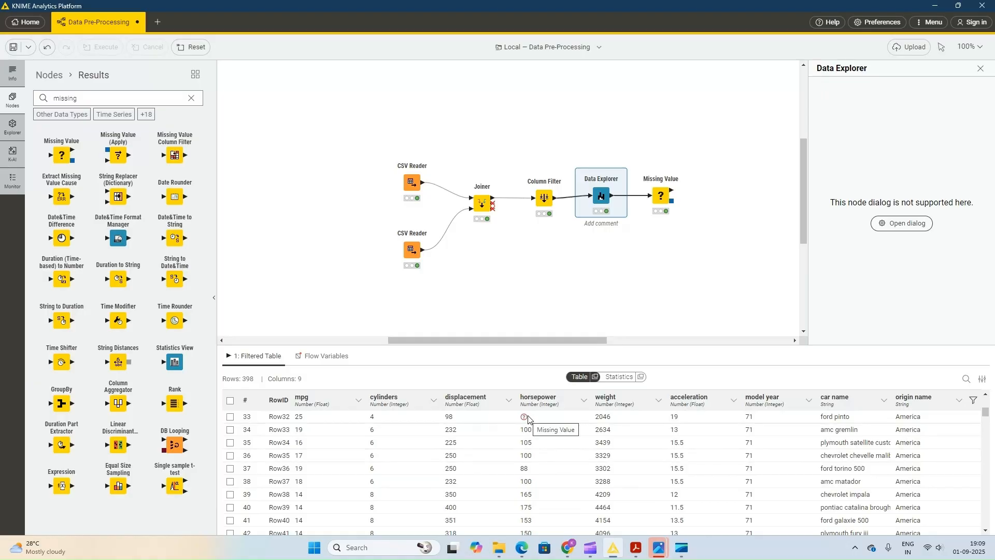
{"action": "left_click", "coordinate": [666, 200]}
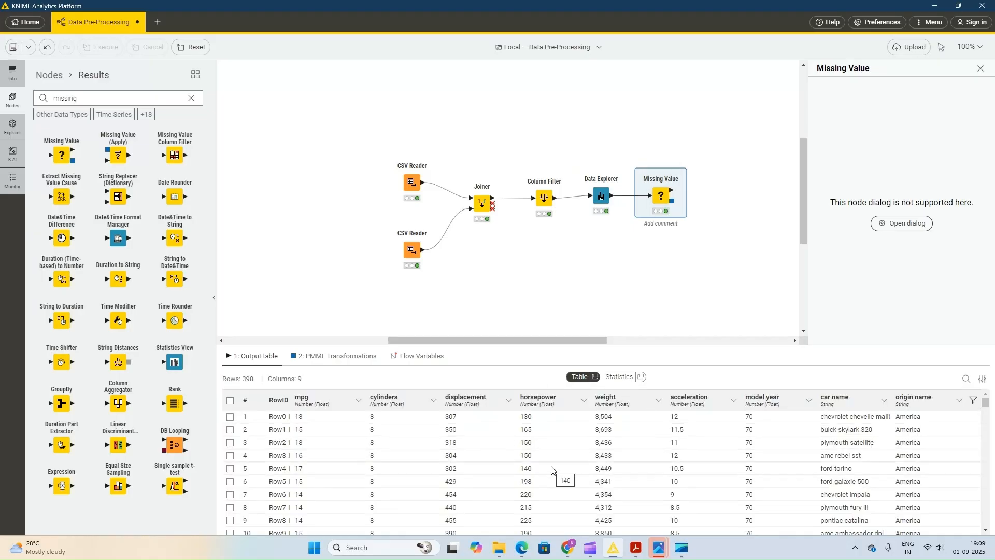
{"action": "scroll", "coordinate": [552, 469], "scroll_direction": "down", "scroll_amount": 5}
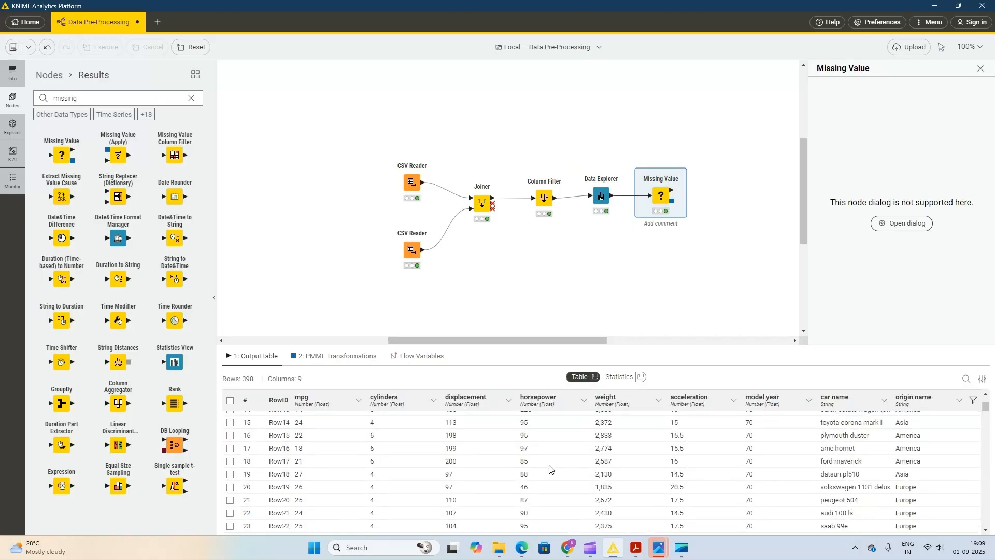
{"action": "scroll", "coordinate": [549, 469], "scroll_direction": "down", "scroll_amount": 3}
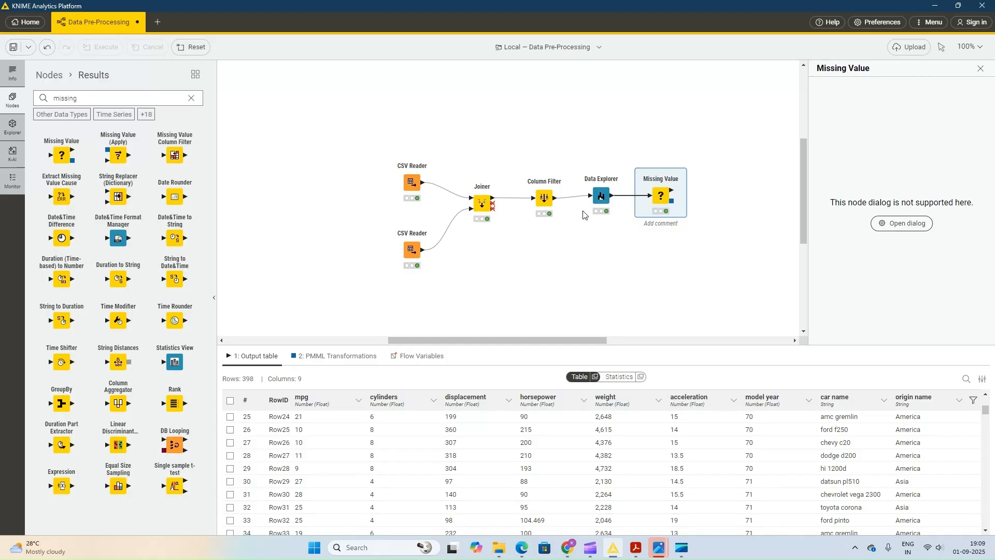
{"action": "right_click", "coordinate": [601, 198]}
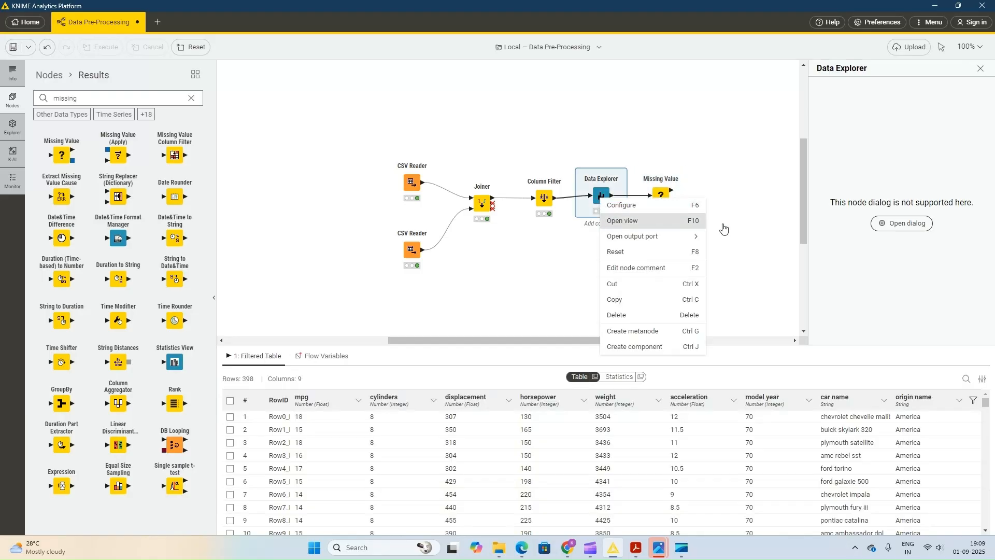
{"action": "left_click", "coordinate": [648, 222]}
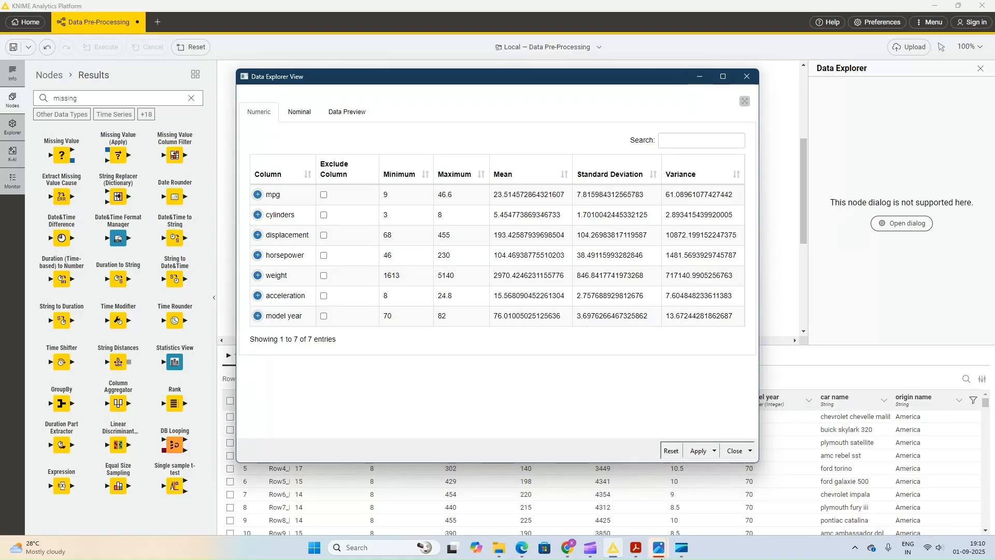
{"action": "left_click", "coordinate": [754, 75]}
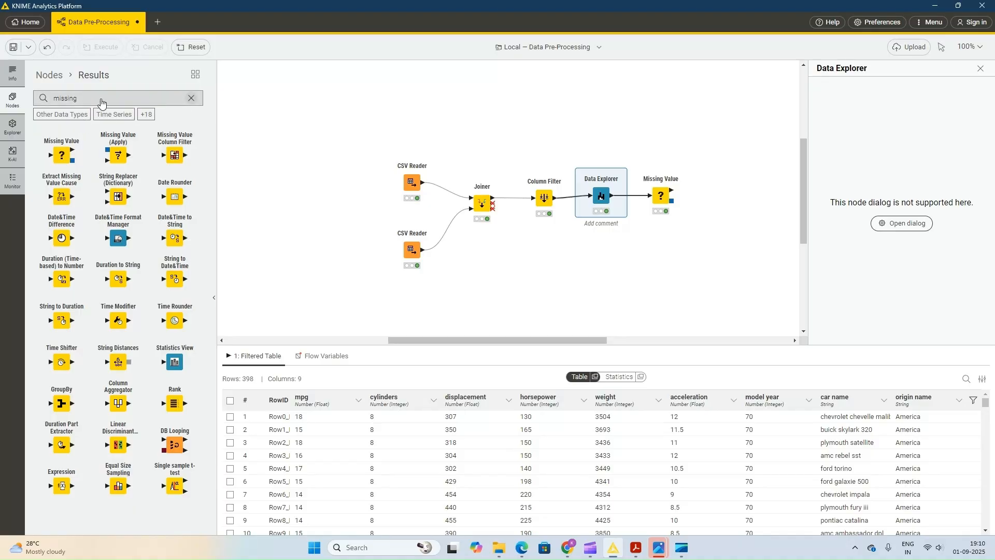
- Search the node repository for data, add a second Data Explorer node connected to the Missing Value node's output table, and execute it
{"action": "left_click", "coordinate": [191, 98]}
{"action": "type", "text": "data"}
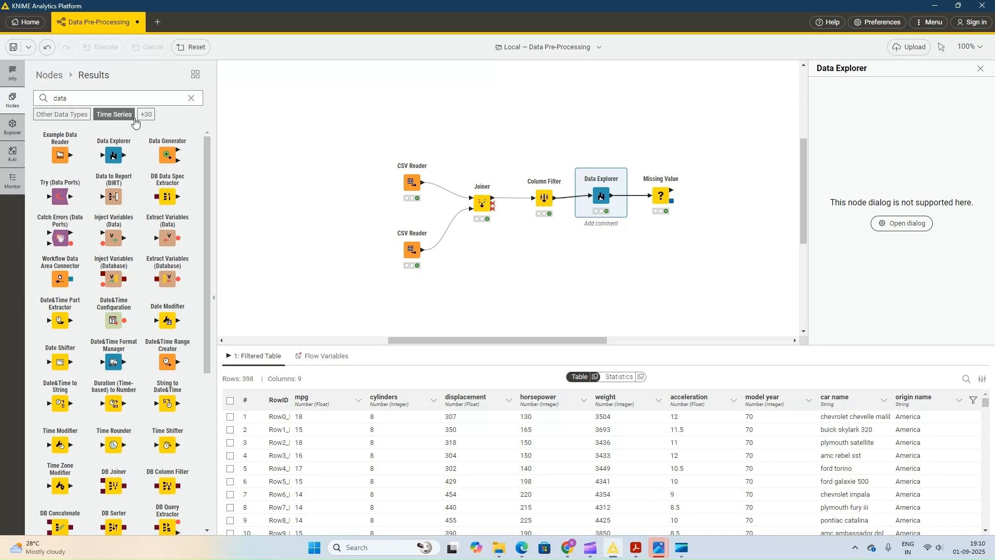
{"action": "left_click_drag", "start_coordinate": [114, 155], "coordinate": [707, 199]}
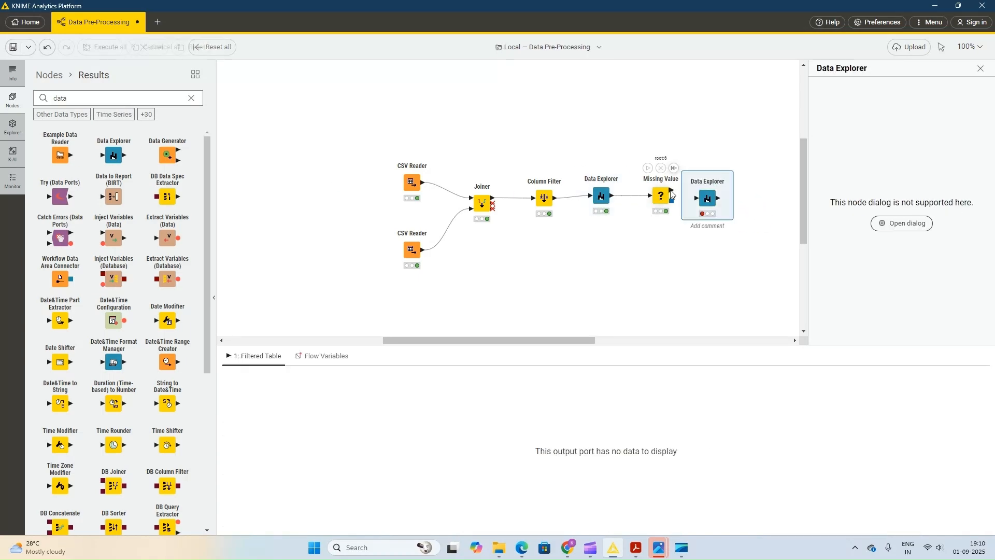
{"action": "right_click", "coordinate": [706, 200]}
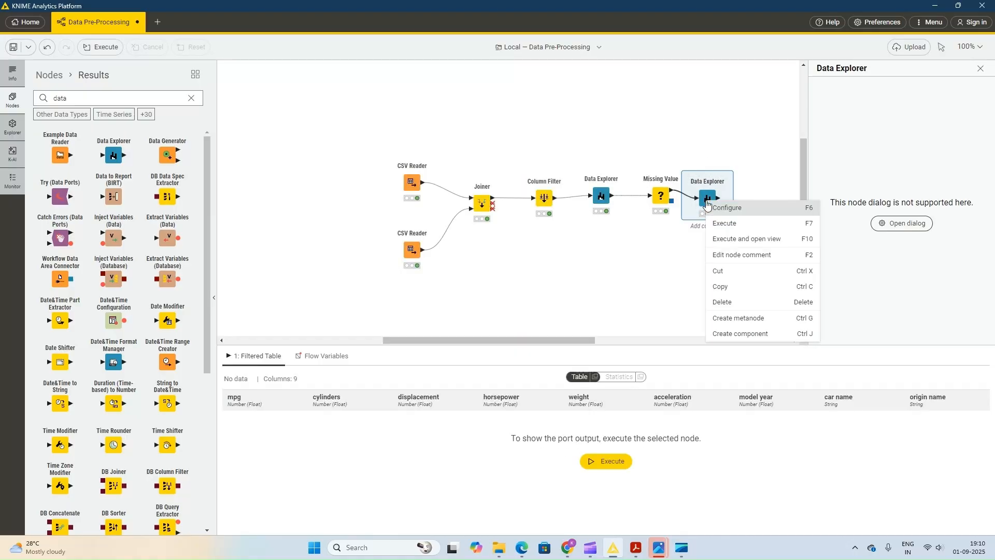
{"action": "left_click", "coordinate": [731, 224]}
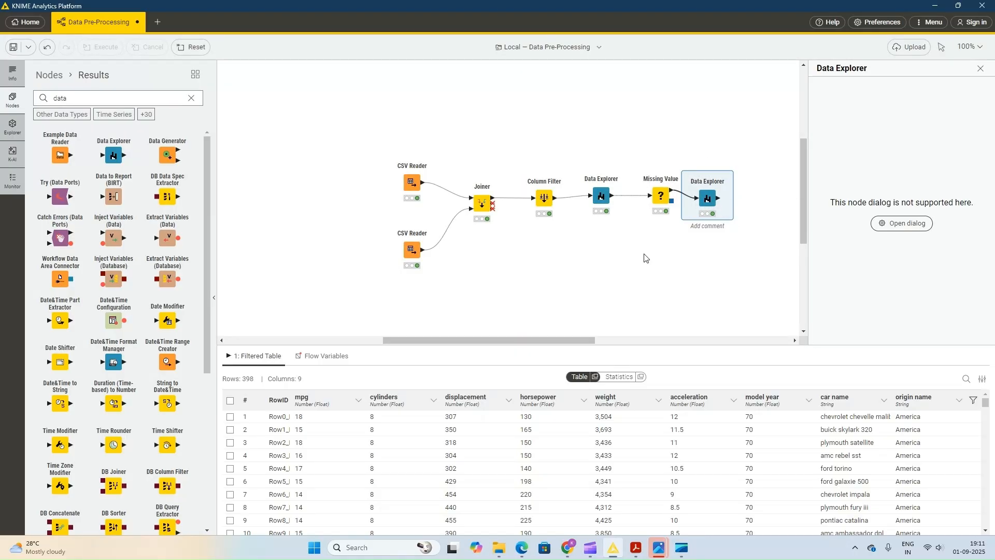
- Compare the output statistics of the Data Explorer nodes before and after the Missing Value node, checking the missing value counts
{"action": "left_click", "coordinate": [620, 377]}
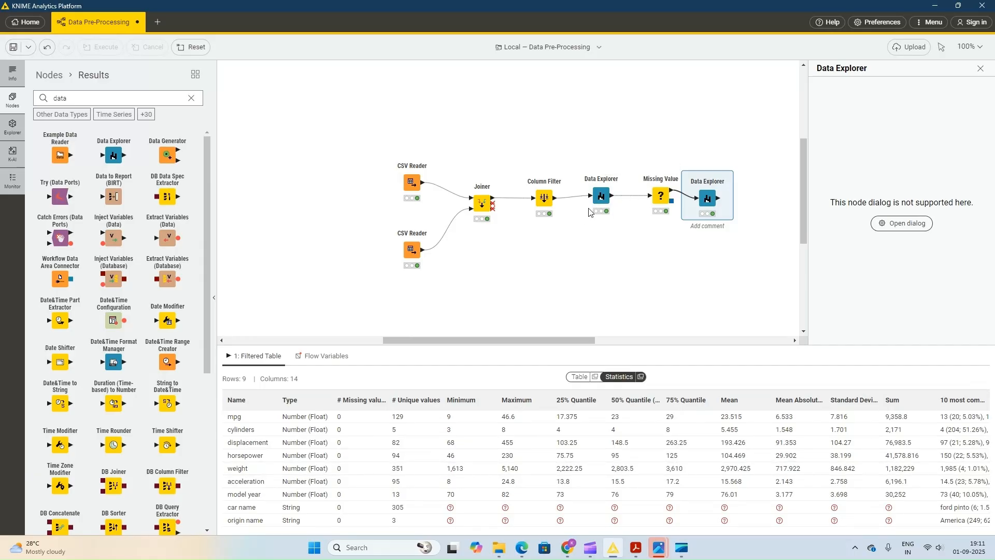
{"action": "left_click", "coordinate": [602, 197]}
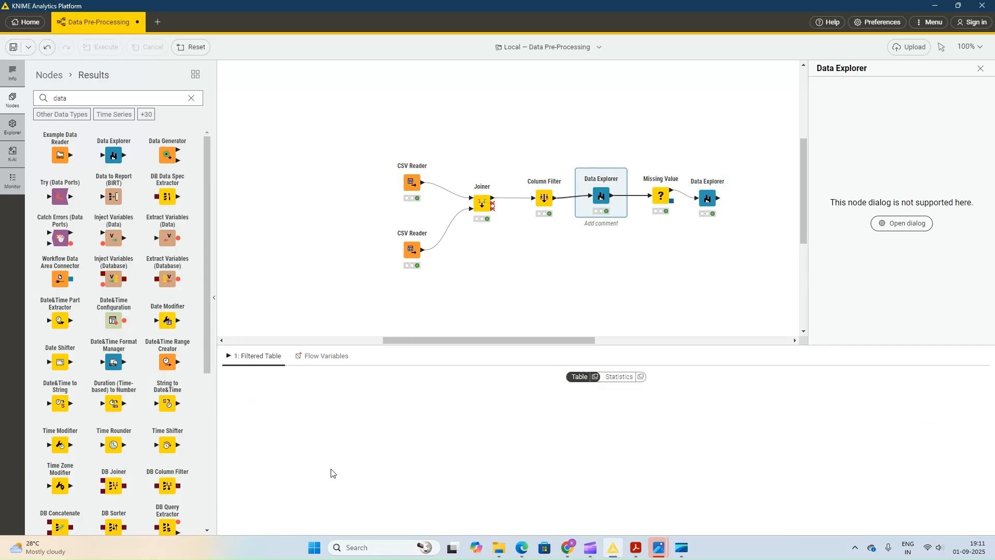
{"action": "left_click", "coordinate": [626, 379]}
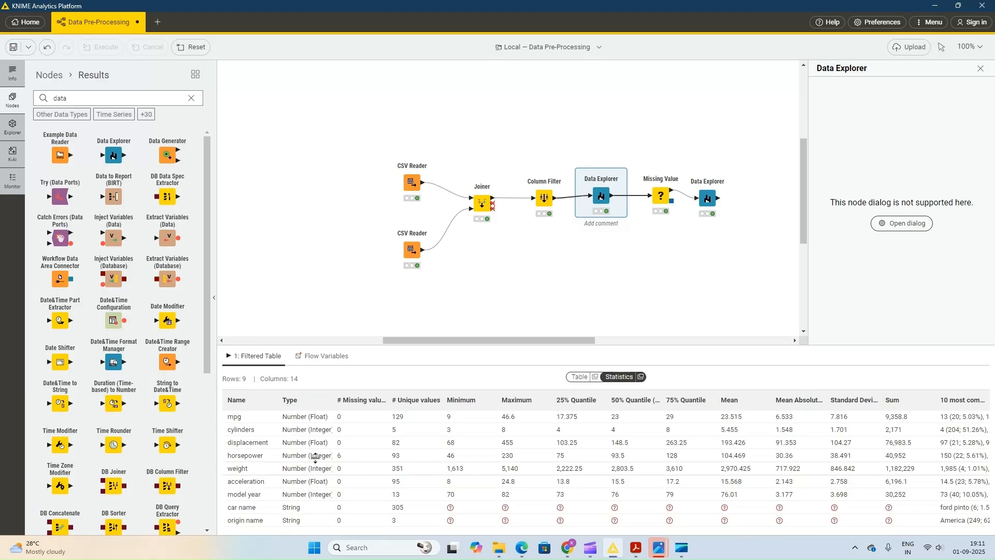
{"action": "left_click", "coordinate": [711, 193]}
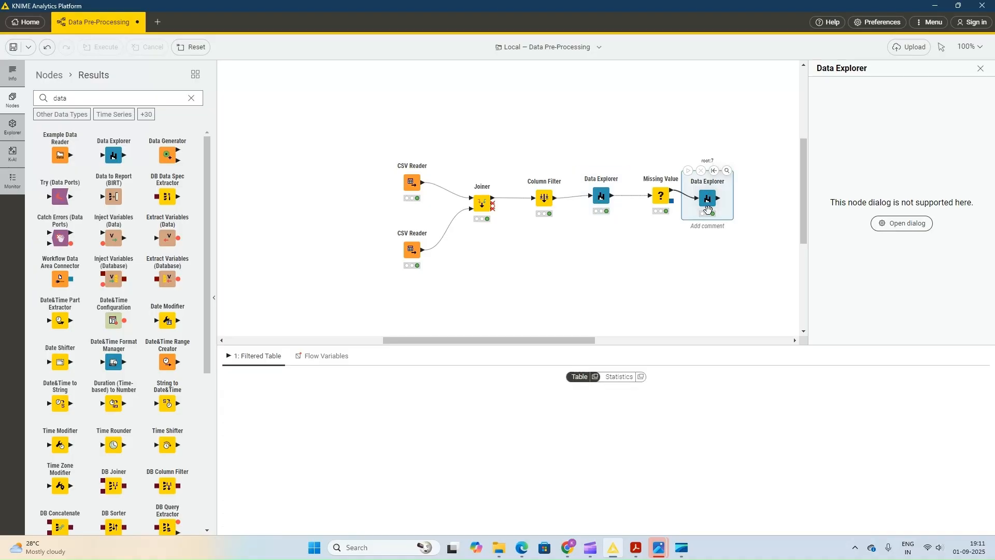
{"action": "left_click", "coordinate": [596, 379]}
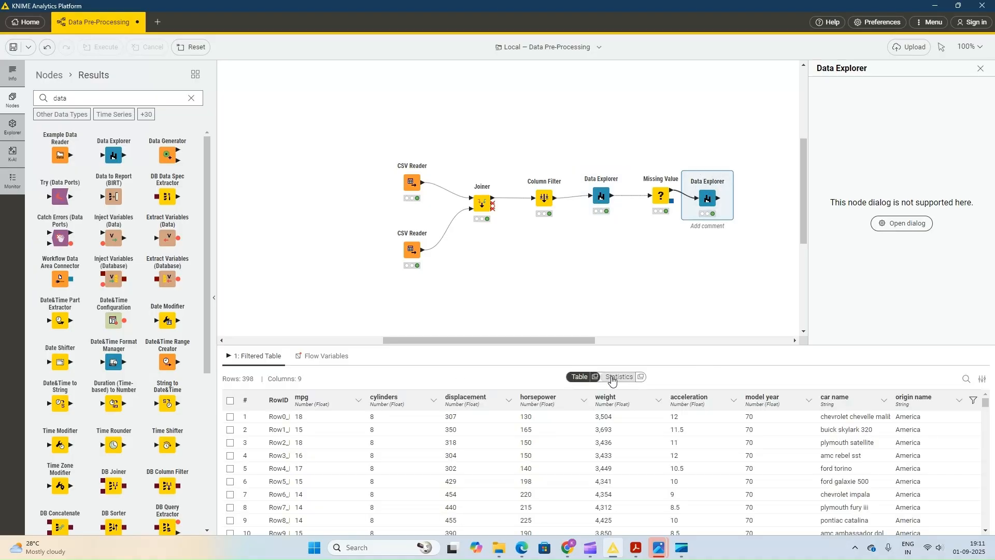
{"action": "left_click", "coordinate": [615, 377]}
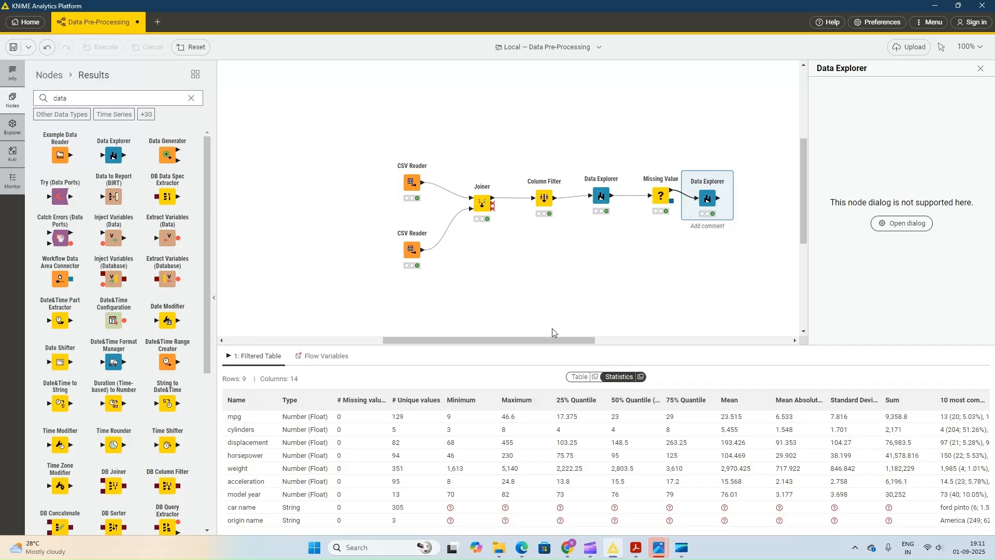
- Align the second Data Explorer with the Missing Value output, search for one, and add a One to Many node connected to that Data Explorer
{"action": "left_click_drag", "start_coordinate": [547, 340], "coordinate": [588, 352]}
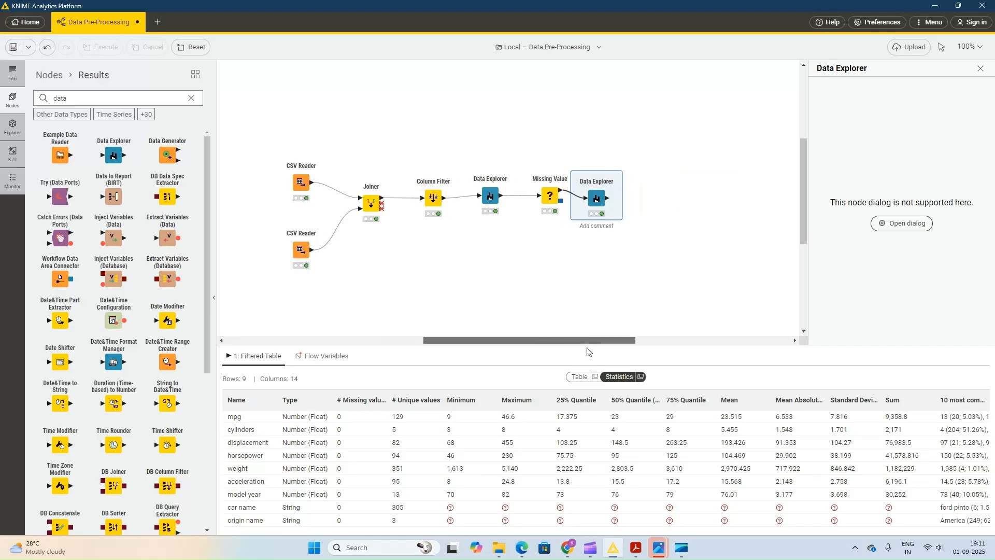
{"action": "left_click_drag", "start_coordinate": [599, 202], "coordinate": [609, 194]}
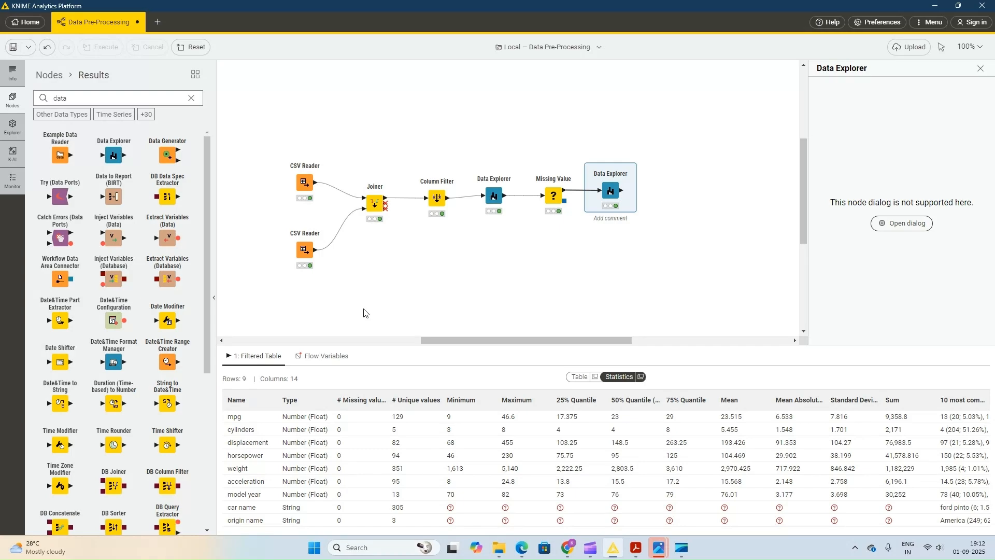
{"action": "left_click", "coordinate": [191, 98]}
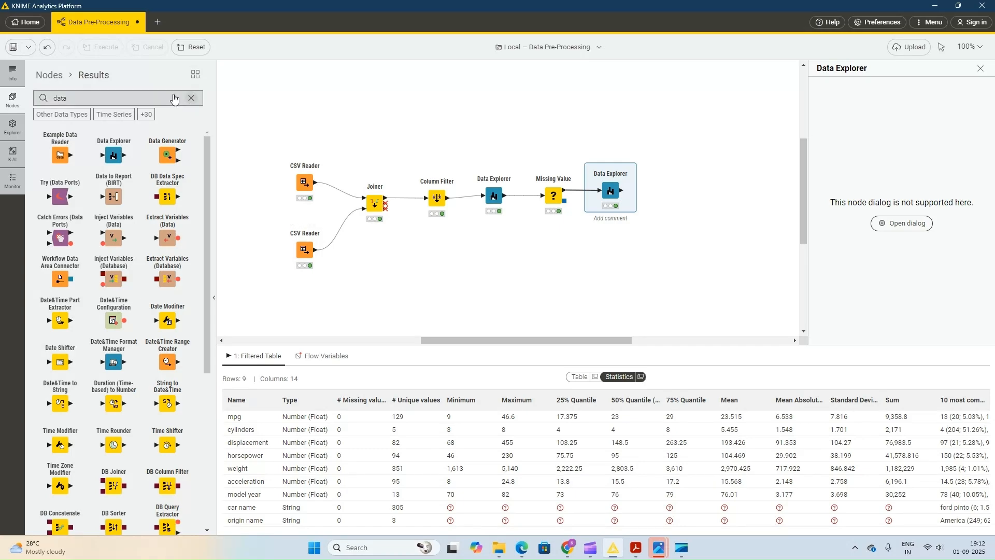
{"action": "type", "text": "one"}
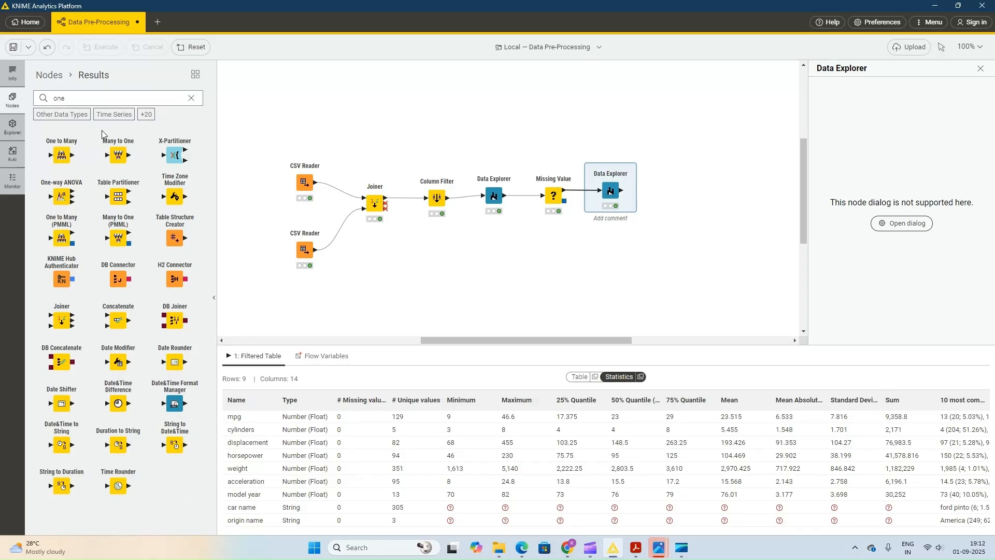
{"action": "left_click_drag", "start_coordinate": [61, 155], "coordinate": [663, 196]}
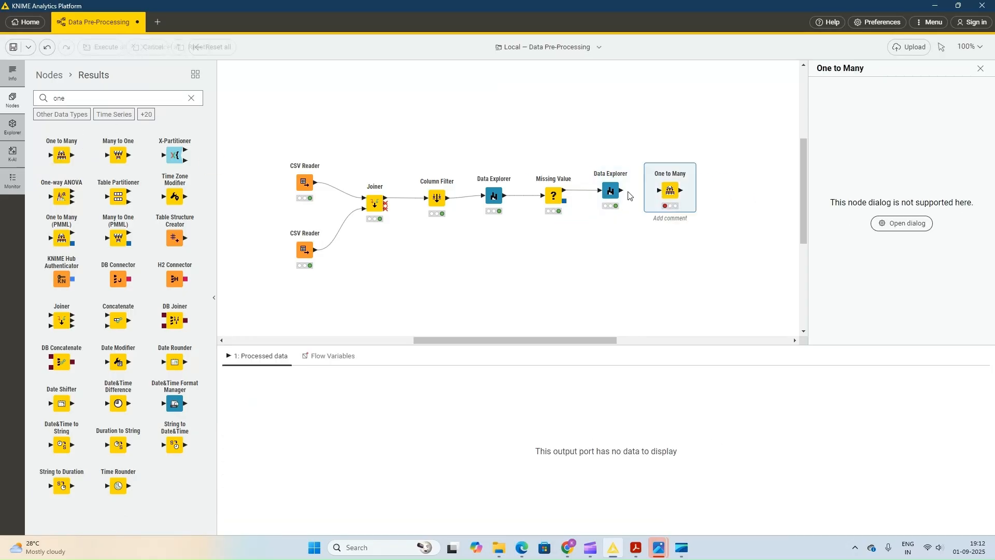
- Configure the One to Many node to exclude car name and transform only origin name, and execute the node
{"action": "right_click", "coordinate": [668, 190]}
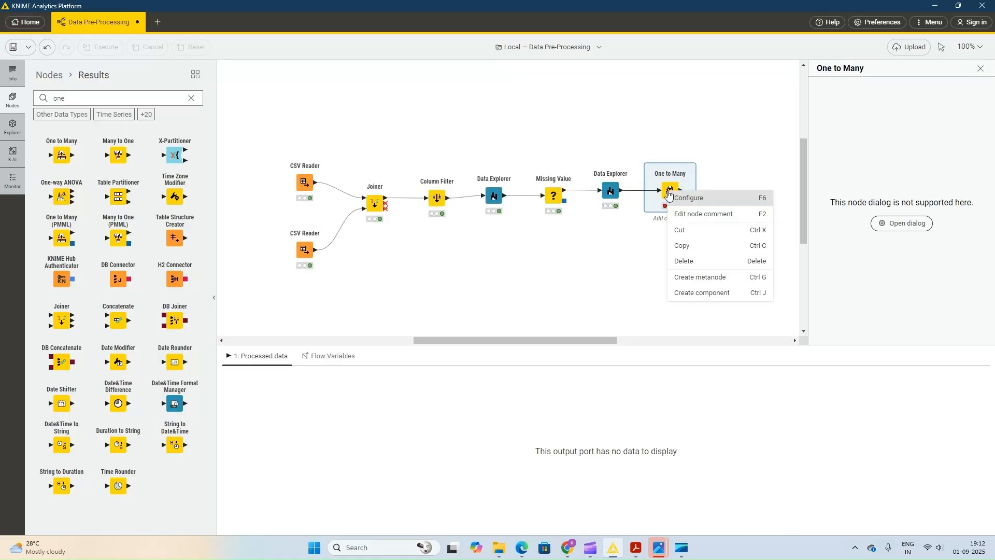
{"action": "left_click", "coordinate": [682, 199]}
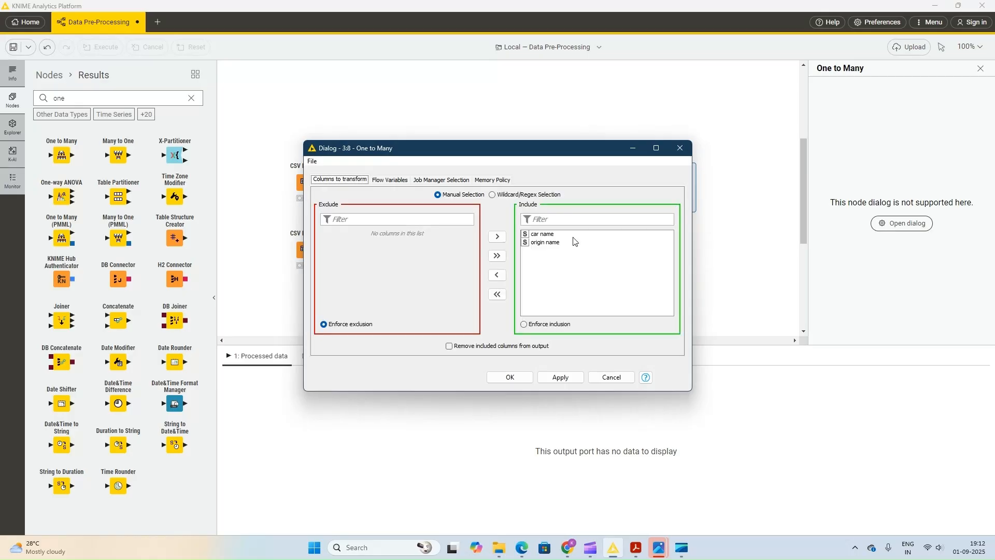
{"action": "left_click", "coordinate": [534, 238]}
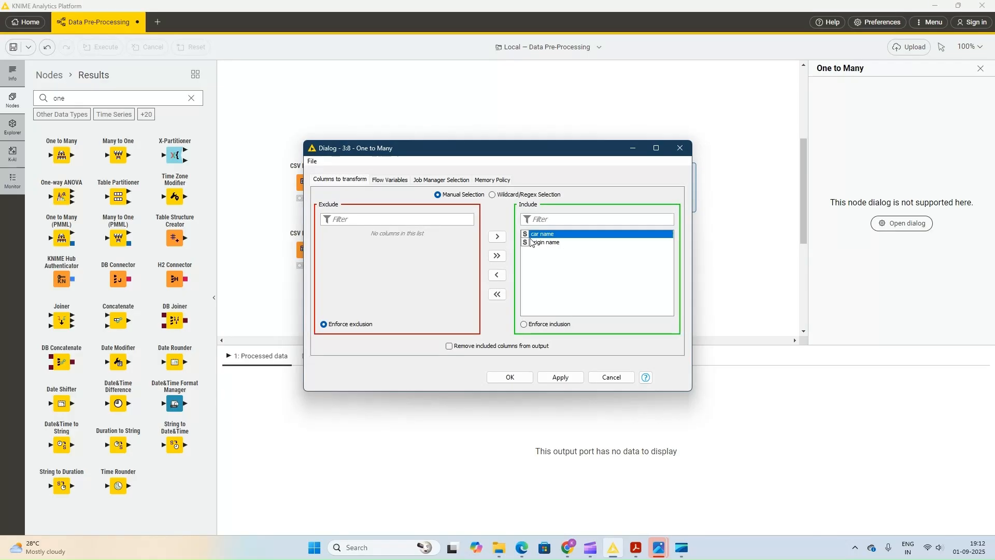
{"action": "left_click", "coordinate": [497, 275]}
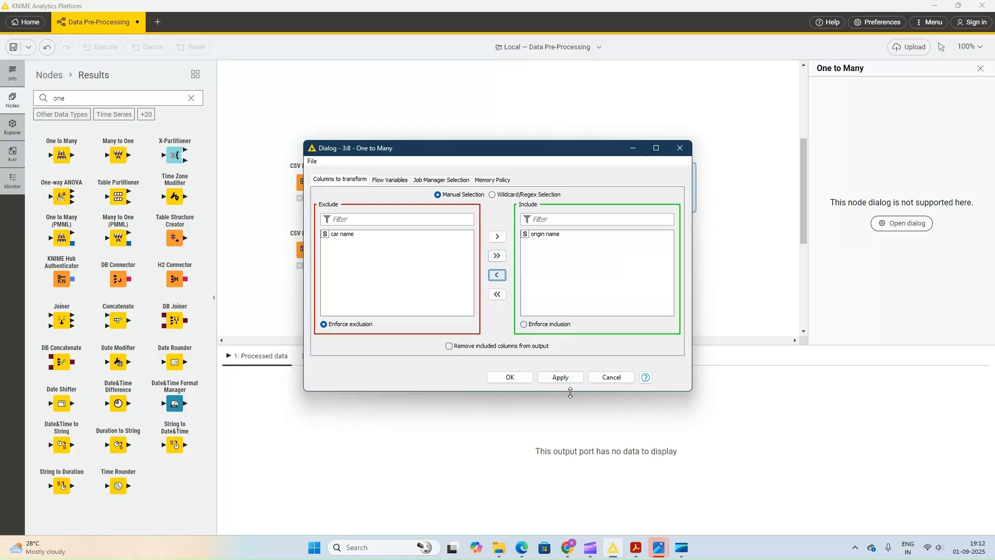
{"action": "left_click", "coordinate": [567, 382]}
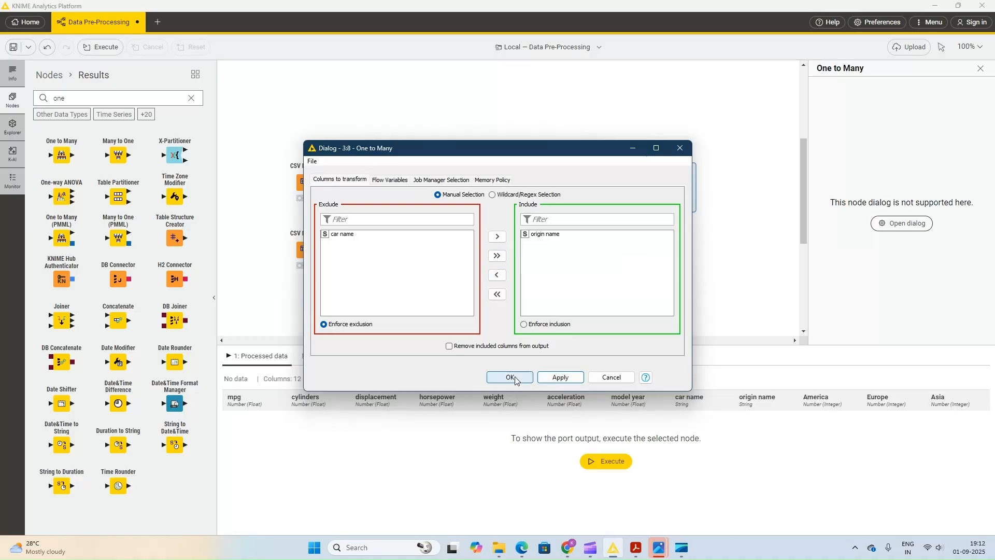
{"action": "left_click", "coordinate": [510, 377]}
{"action": "right_click", "coordinate": [673, 183]}
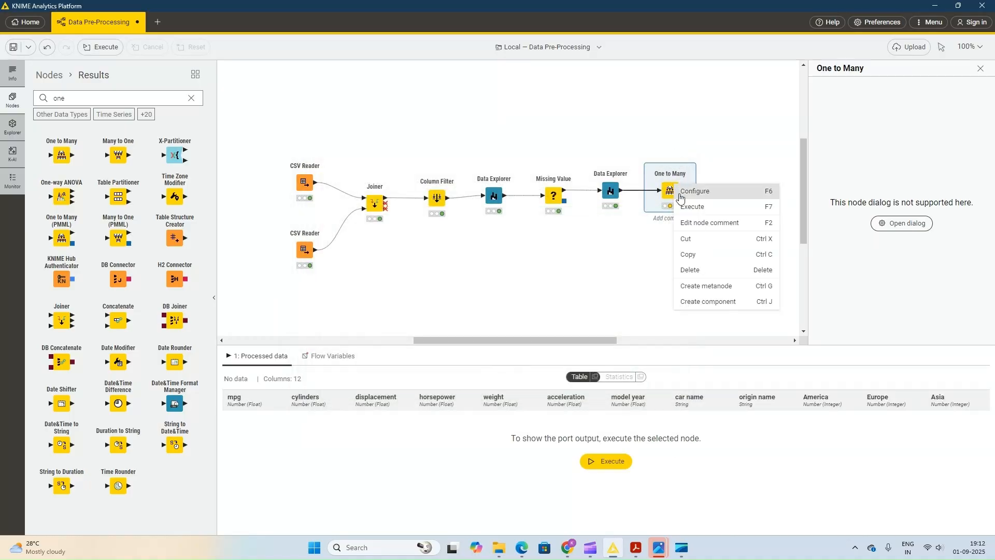
{"action": "left_click", "coordinate": [695, 205]}
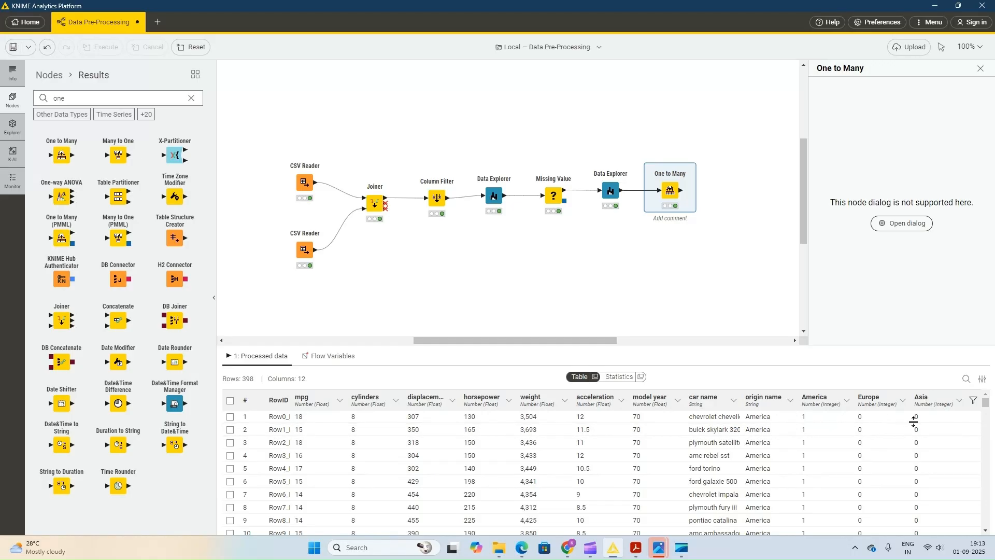
- Examine the America, Europe and Asia columns against origin name across the rows of the One to Many output table
{"action": "scroll", "coordinate": [775, 487], "scroll_direction": "down", "scroll_amount": 1}
{"action": "scroll", "coordinate": [830, 477], "scroll_direction": "down", "scroll_amount": 10}
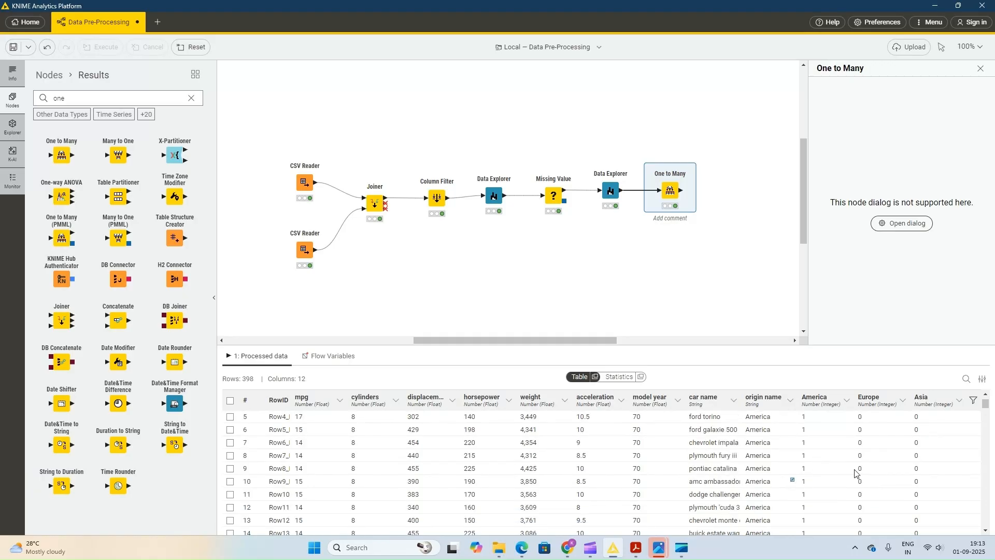
{"action": "scroll", "coordinate": [855, 468], "scroll_direction": "down", "scroll_amount": 9}
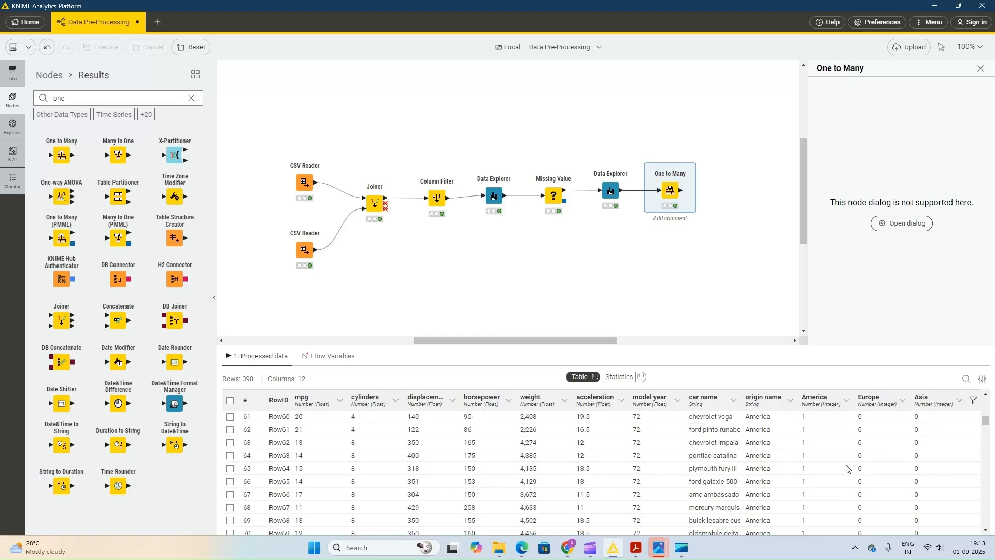
{"action": "scroll", "coordinate": [848, 469], "scroll_direction": "up", "scroll_amount": 3}
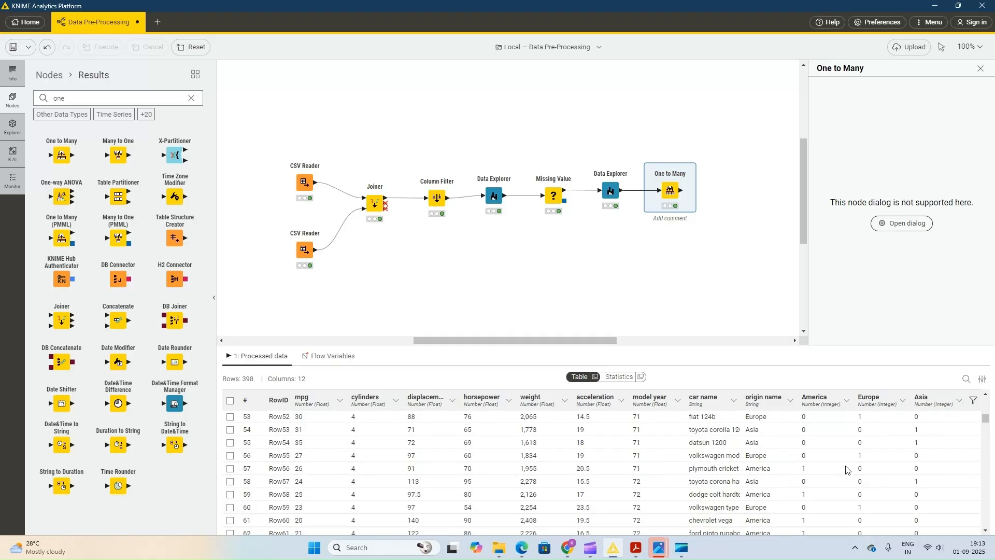
{"action": "scroll", "coordinate": [818, 459], "scroll_direction": "down", "scroll_amount": 3}
{"action": "scroll", "coordinate": [824, 458], "scroll_direction": "up", "scroll_amount": 2}
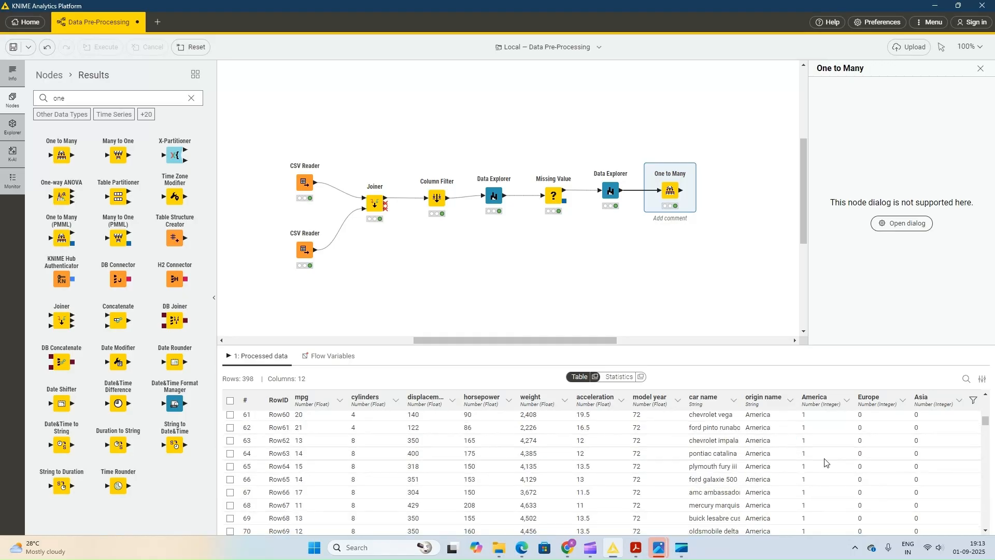